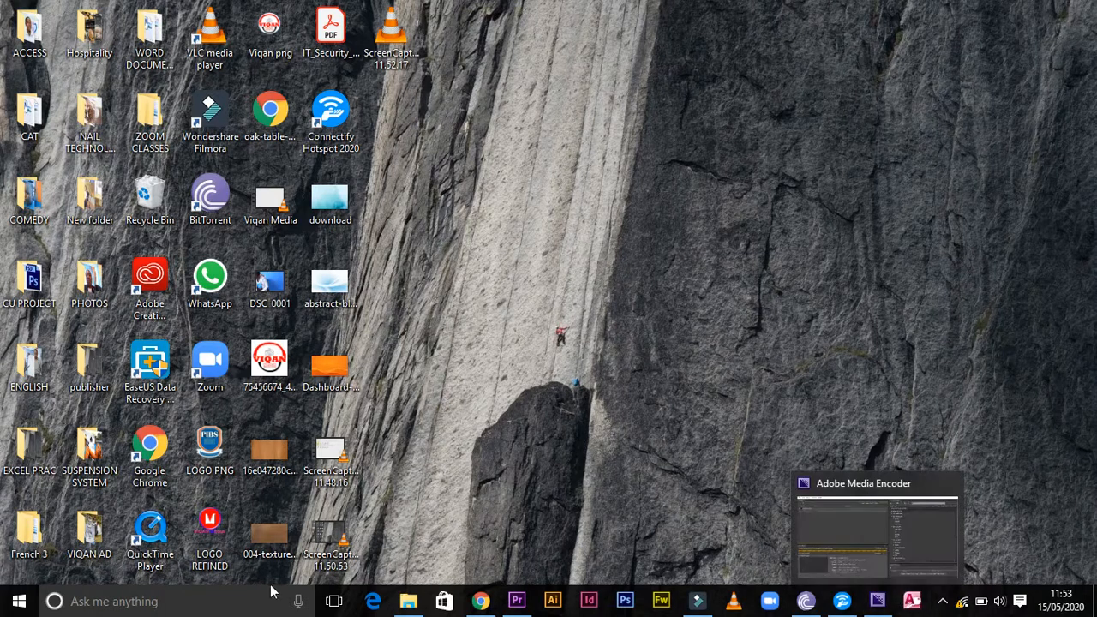
Search the computer for "access" and launch Microsoft Access 2010
click(11, 607)
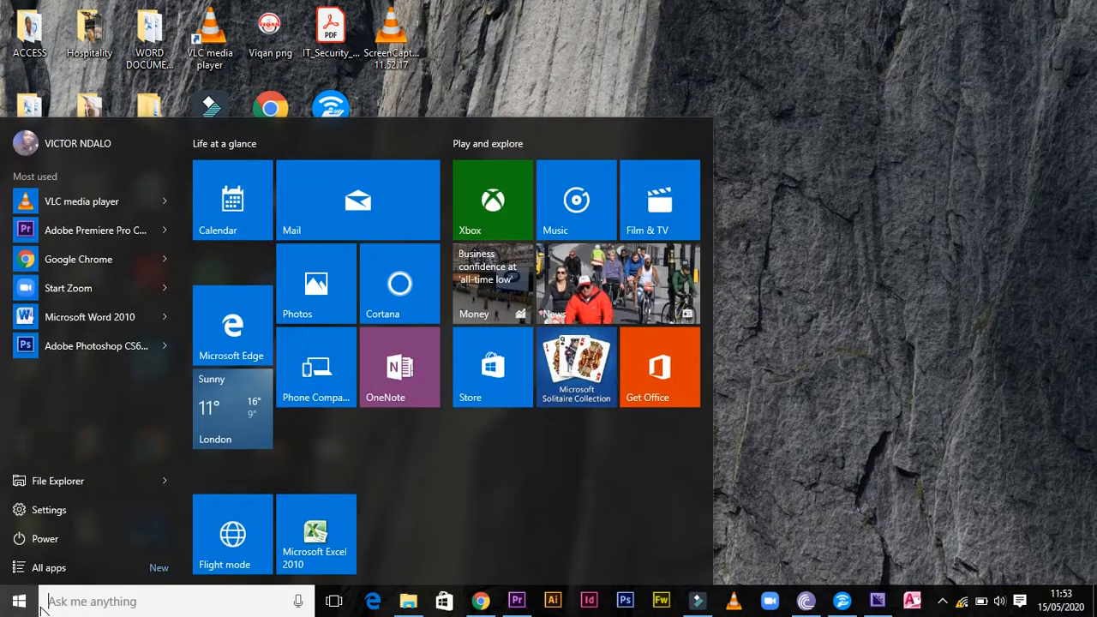
text(ms)
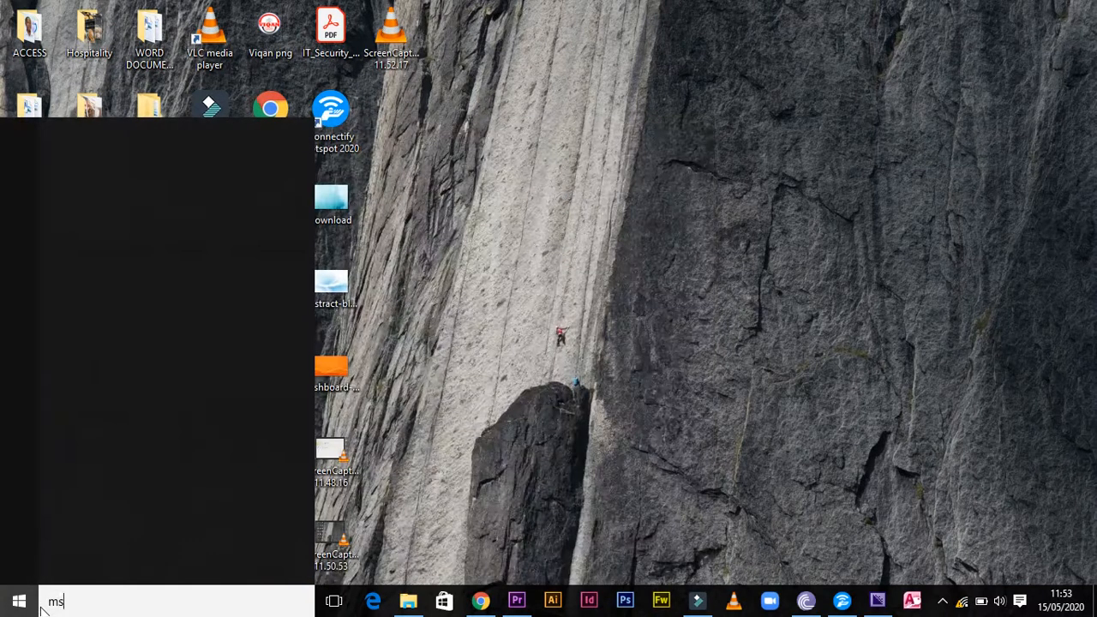
text( access)
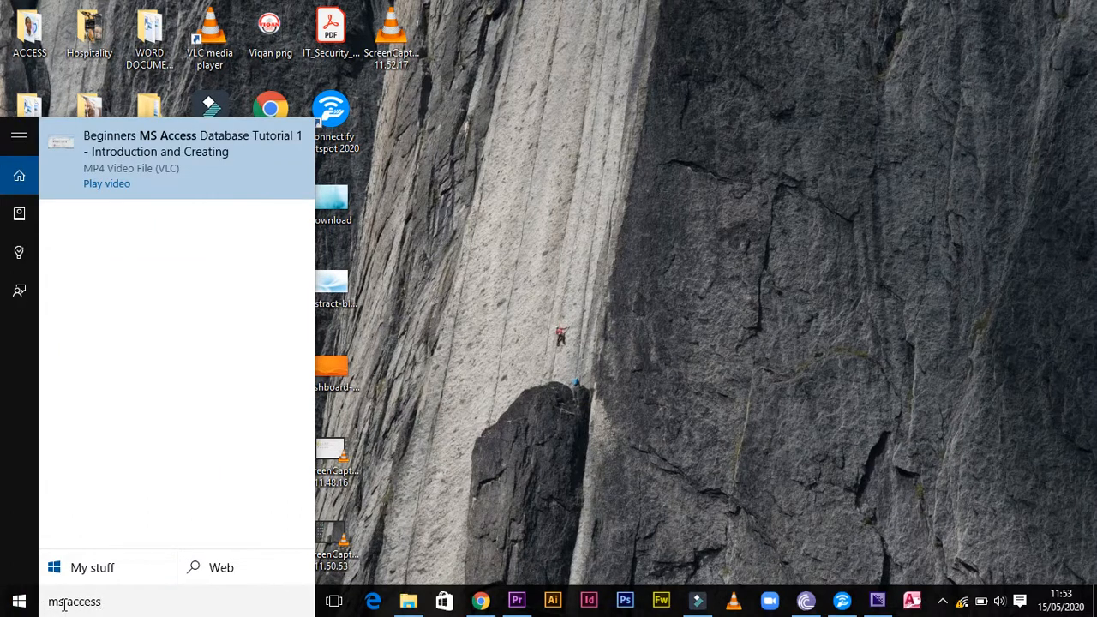
drag(68, 602, 11, 607)
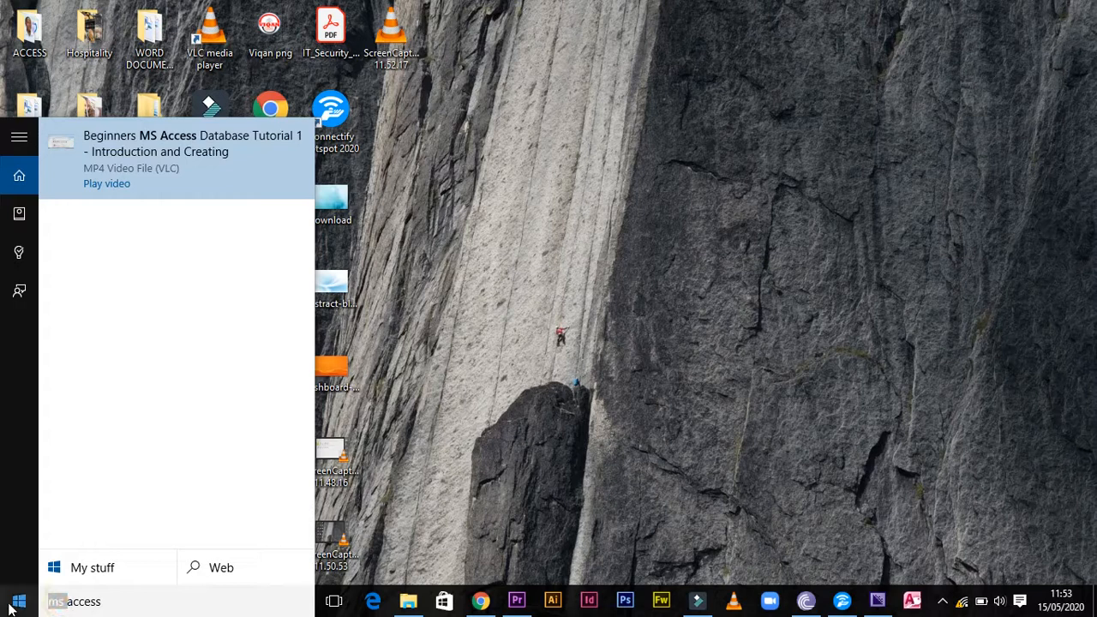
key(BackSpace)
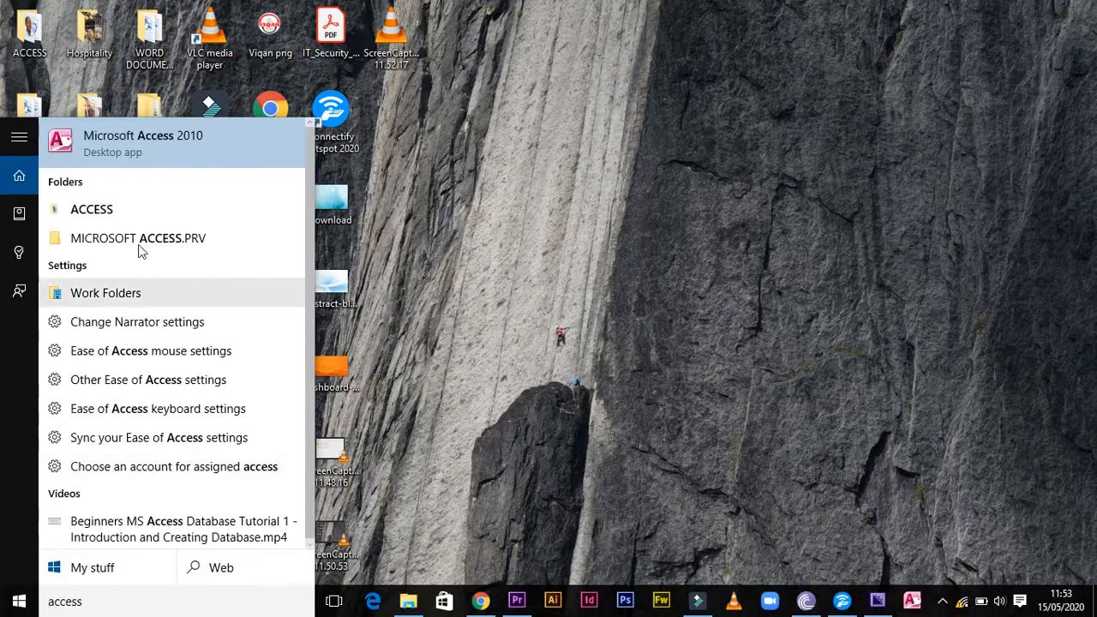
click(149, 152)
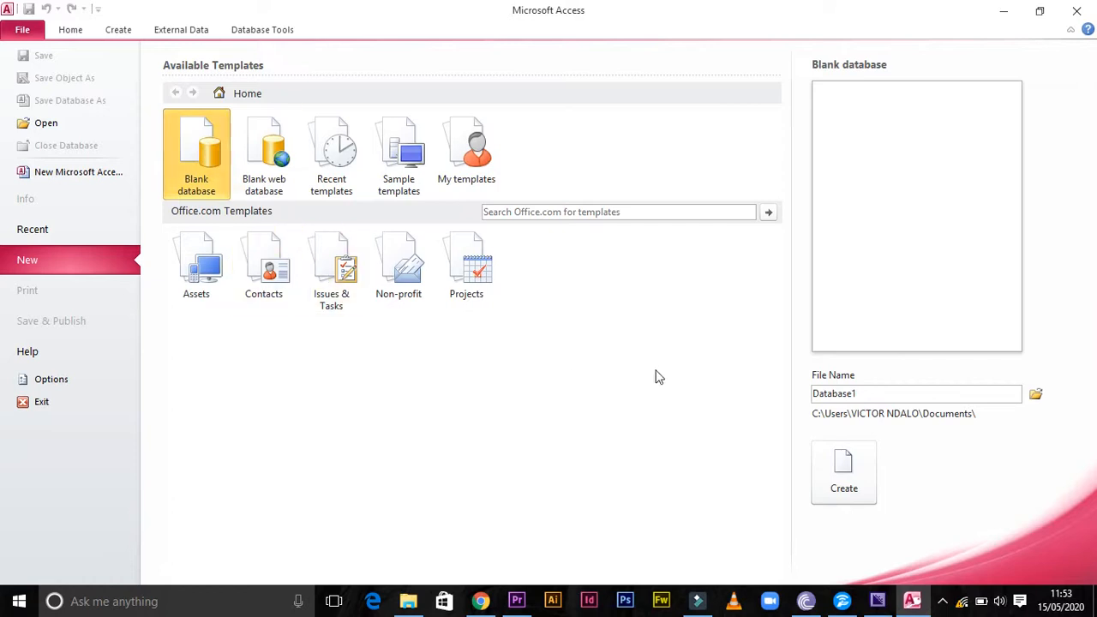
Name the new blank database file "PIBS records"
mouse_move(864, 393)
mouse_down()
mouse_move(814, 403)
mouse_move(861, 398)
mouse_up()
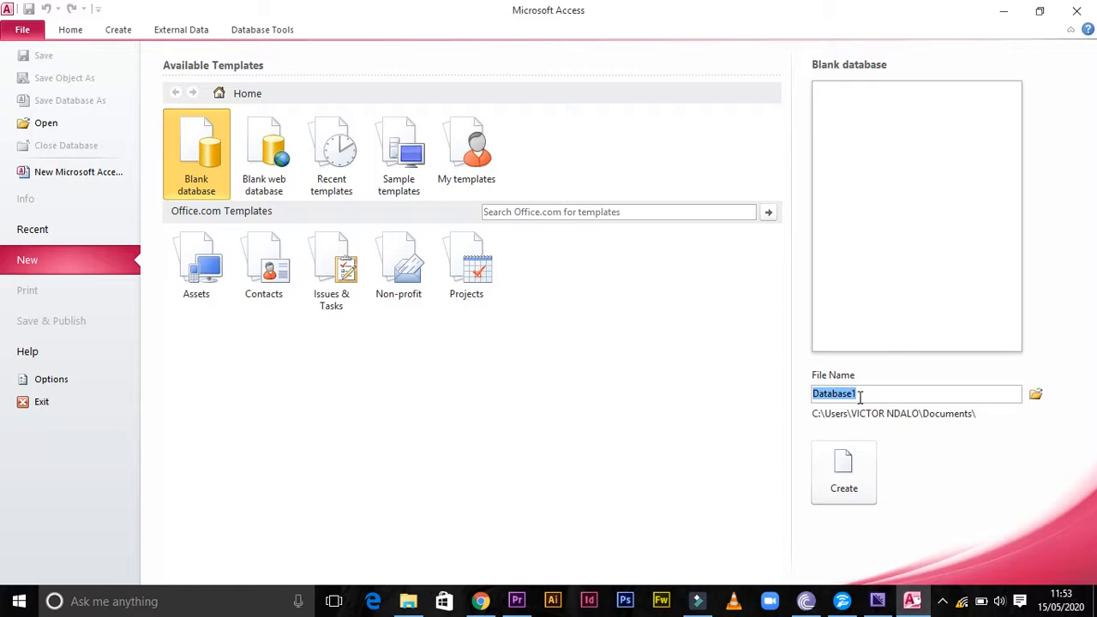
text(PB)
key(BackSpace)
text(IBS records)
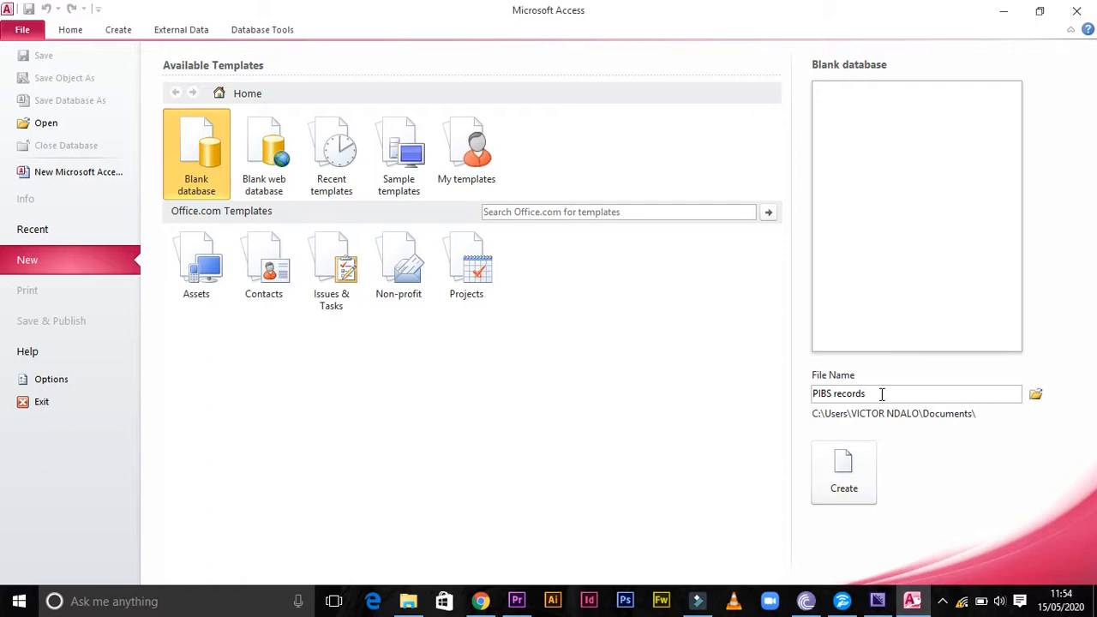
Set the Desktop as the save location for the PIBS records database and create it
click(1036, 395)
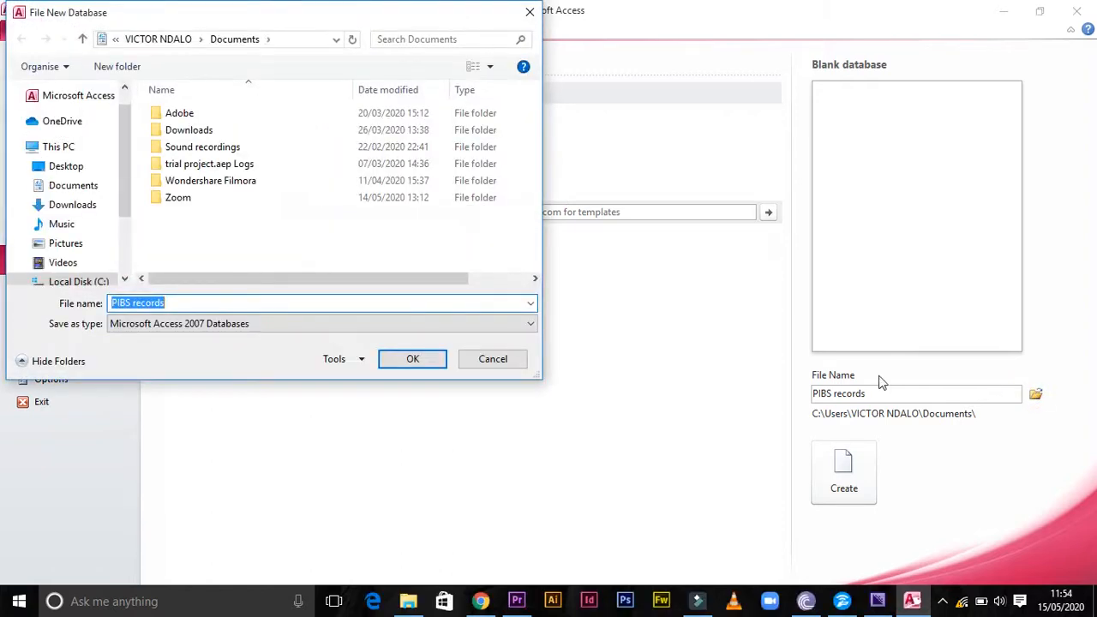
click(67, 169)
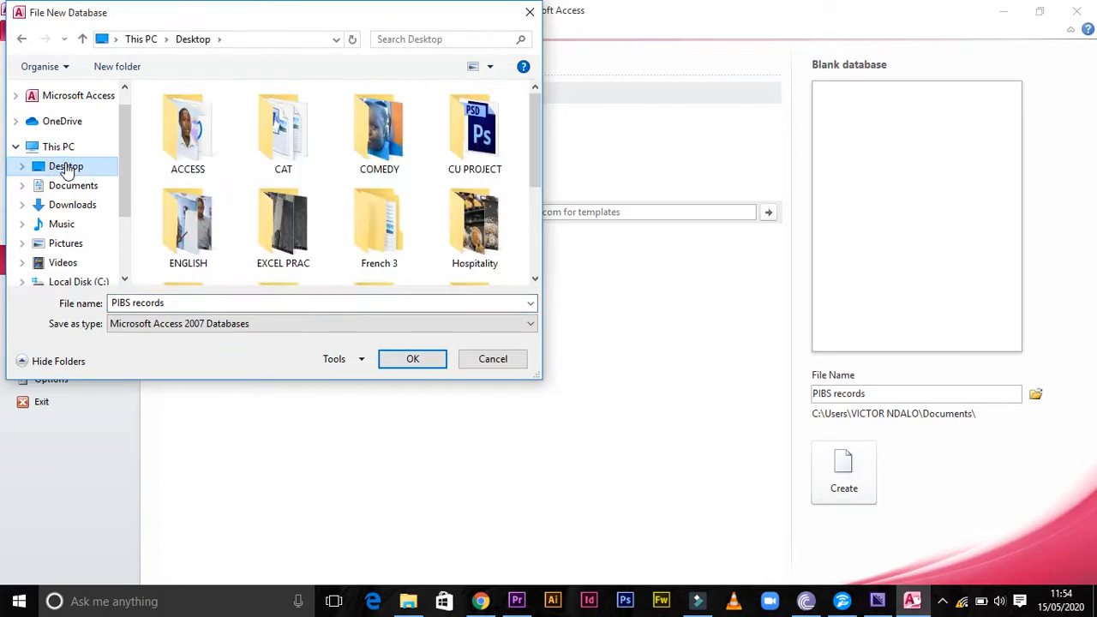
click(171, 304)
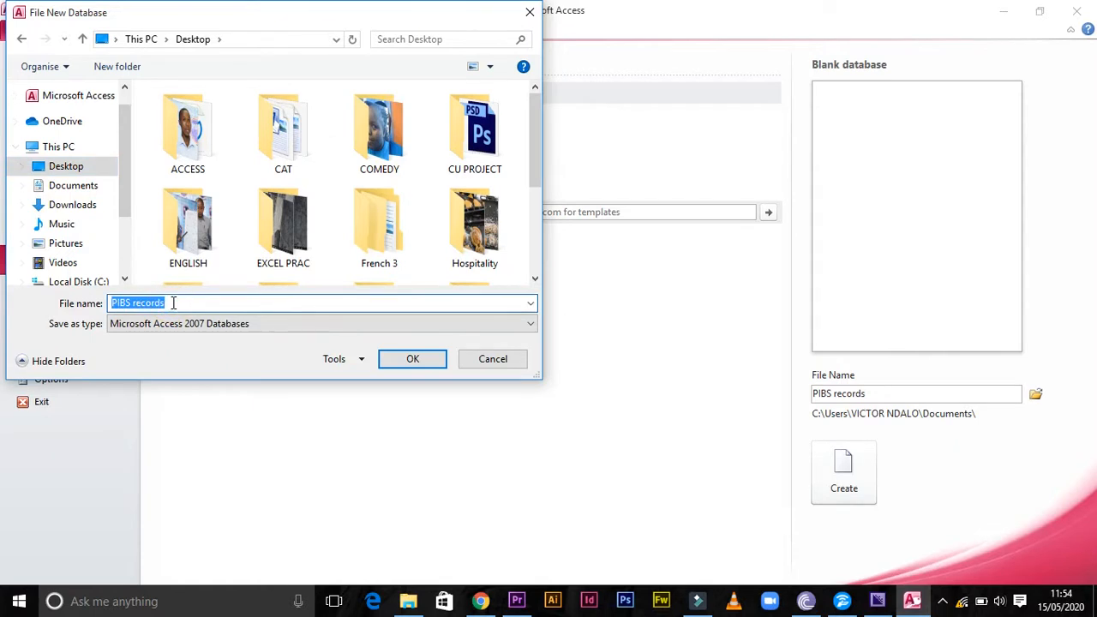
click(173, 303)
click(414, 360)
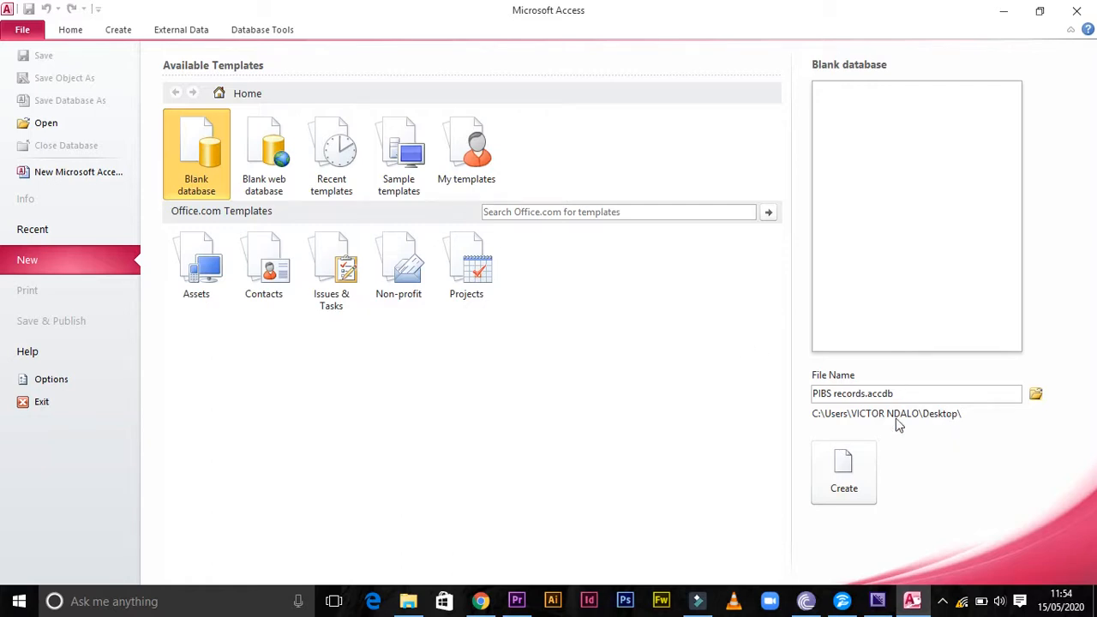
click(842, 470)
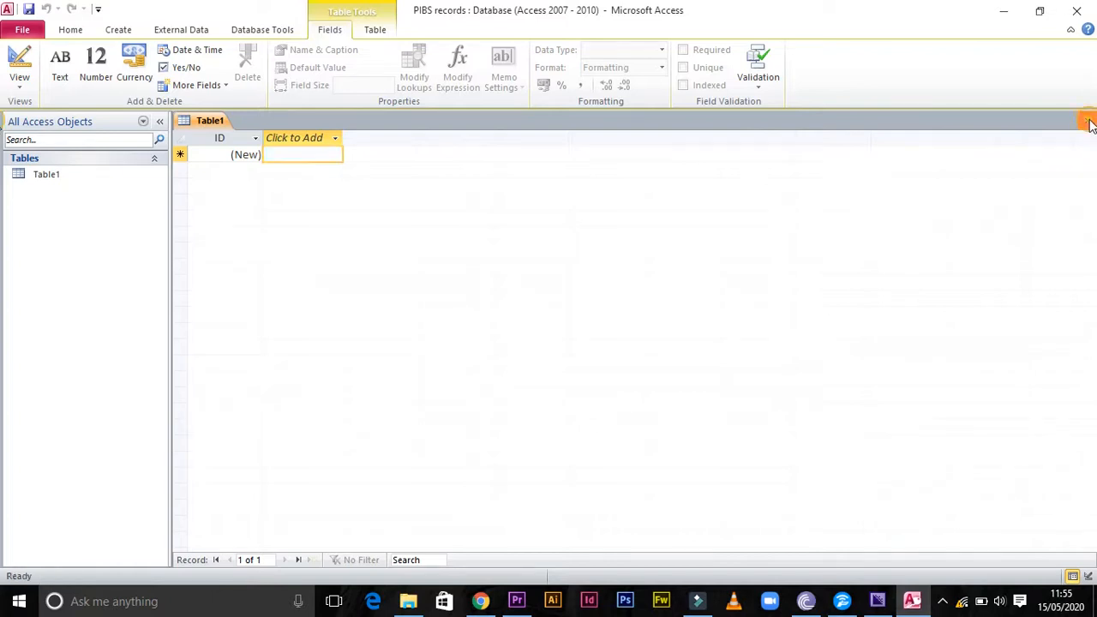
Close the default empty table and start a new table in Design view
click(1088, 122)
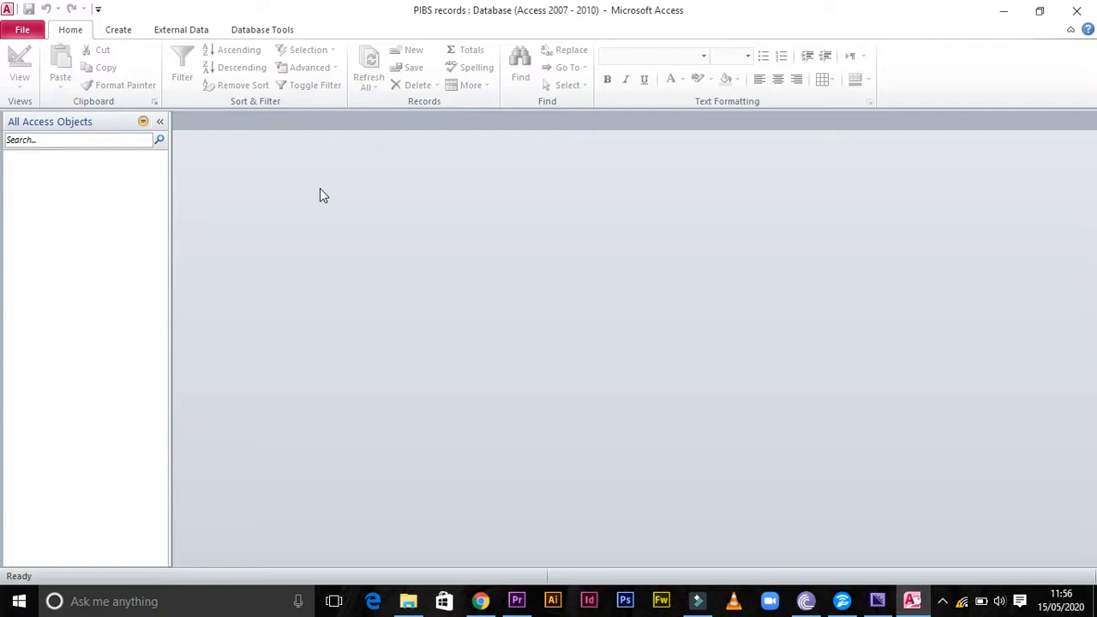
click(119, 31)
click(107, 70)
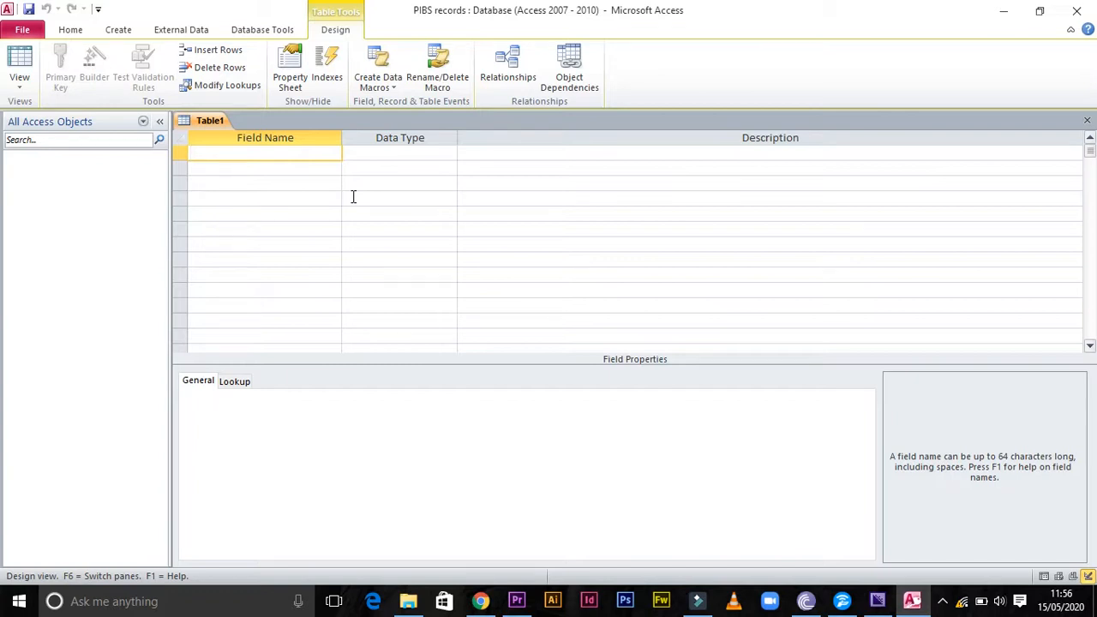
Add a first field named "country" with the Text data type
click(381, 152)
click(266, 148)
text(country)
click(394, 155)
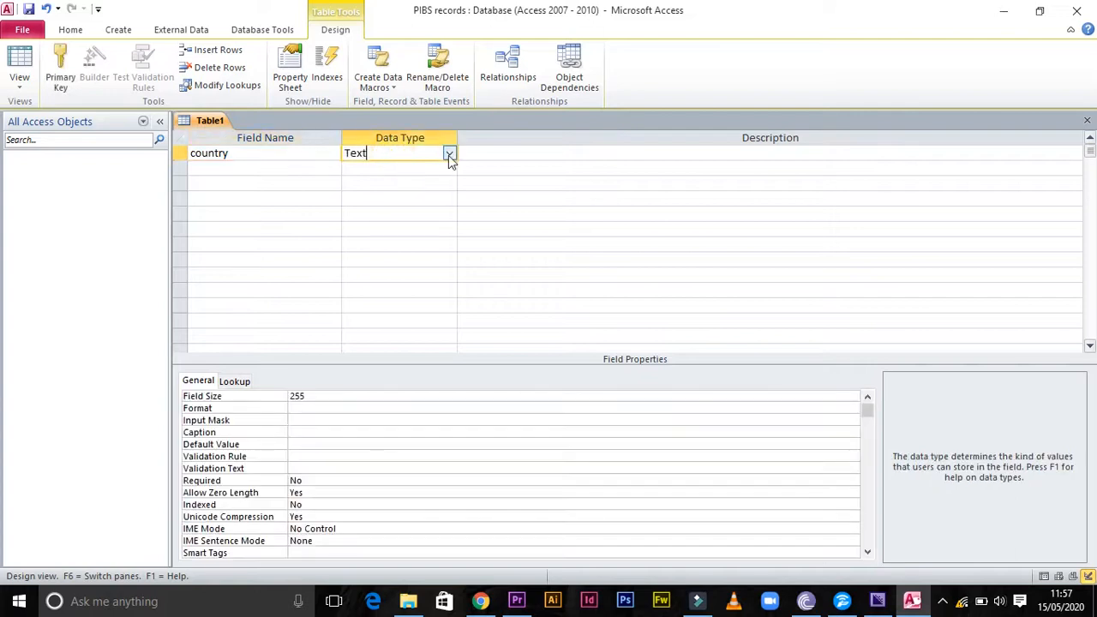
click(448, 154)
click(386, 168)
Add a second field named "Capital City" with the Text data type
click(288, 168)
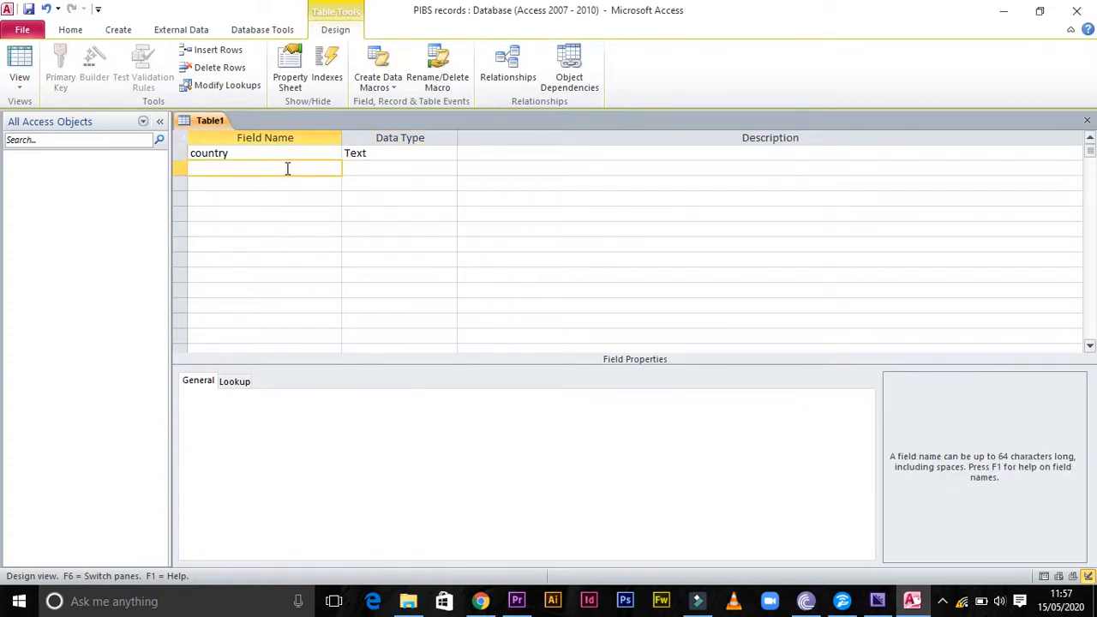
text(Capital)
click(443, 168)
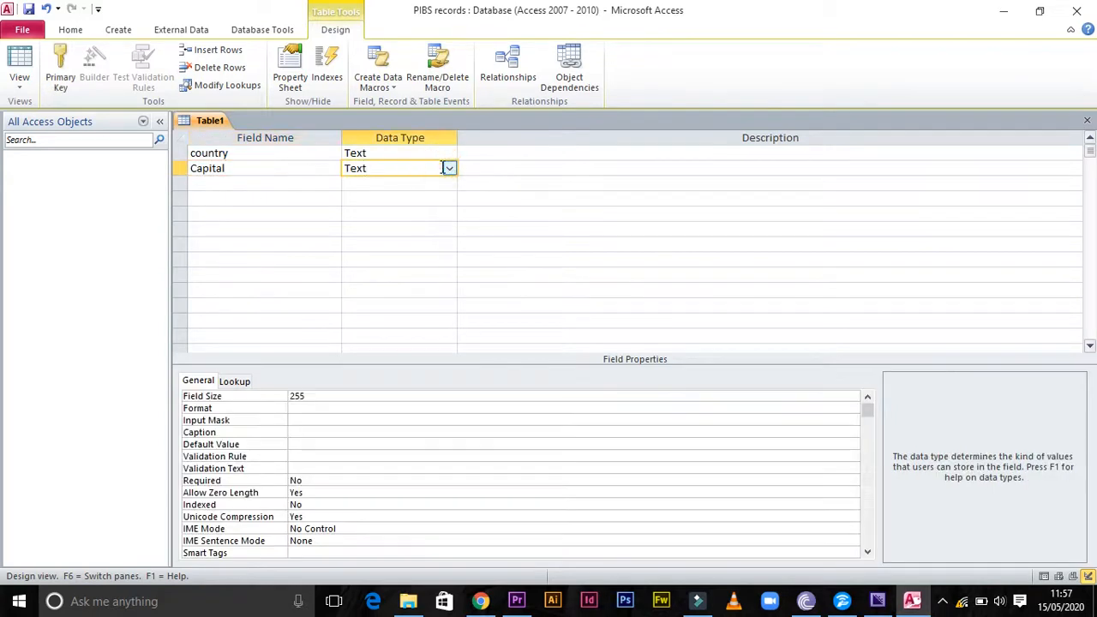
click(293, 168)
text(City)
click(443, 171)
Add a third field named "Population" with the Number data type
click(262, 186)
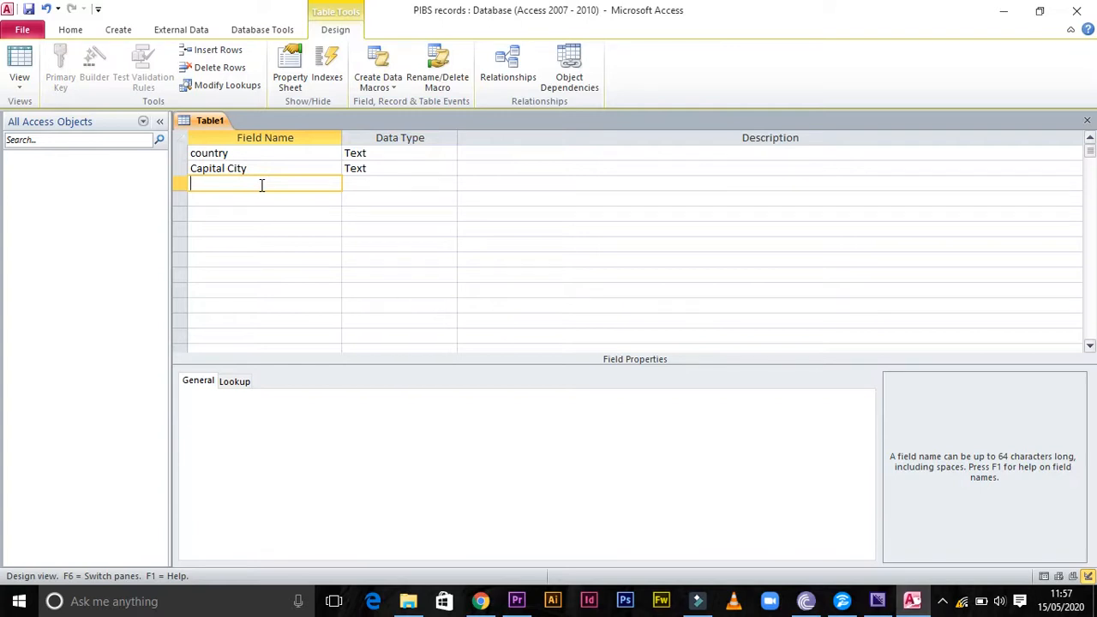
text(Population)
click(383, 185)
click(449, 185)
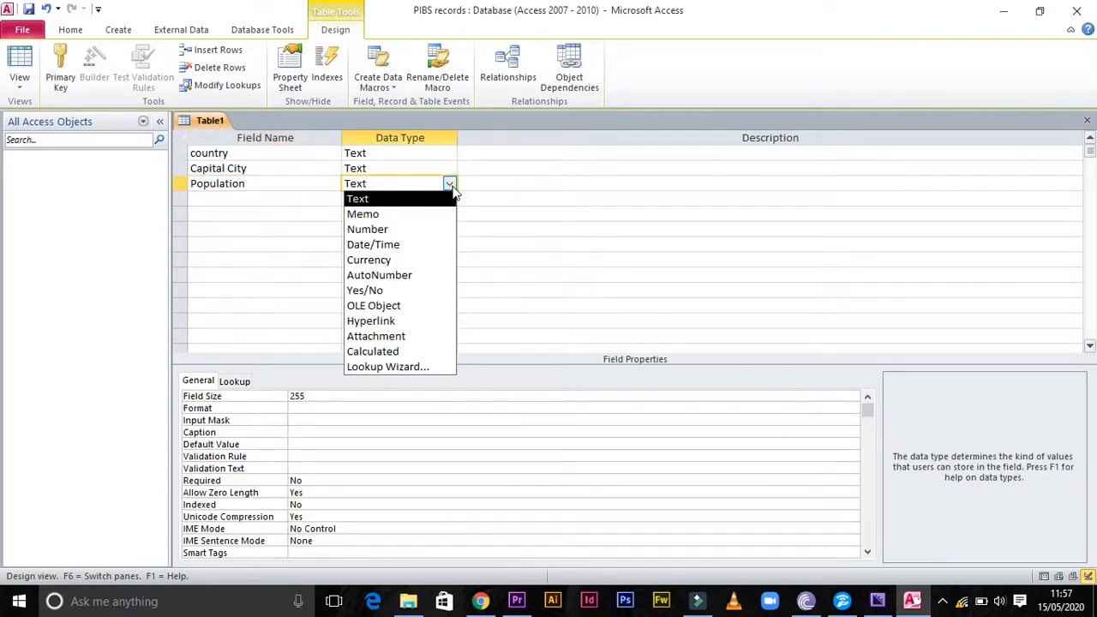
click(389, 229)
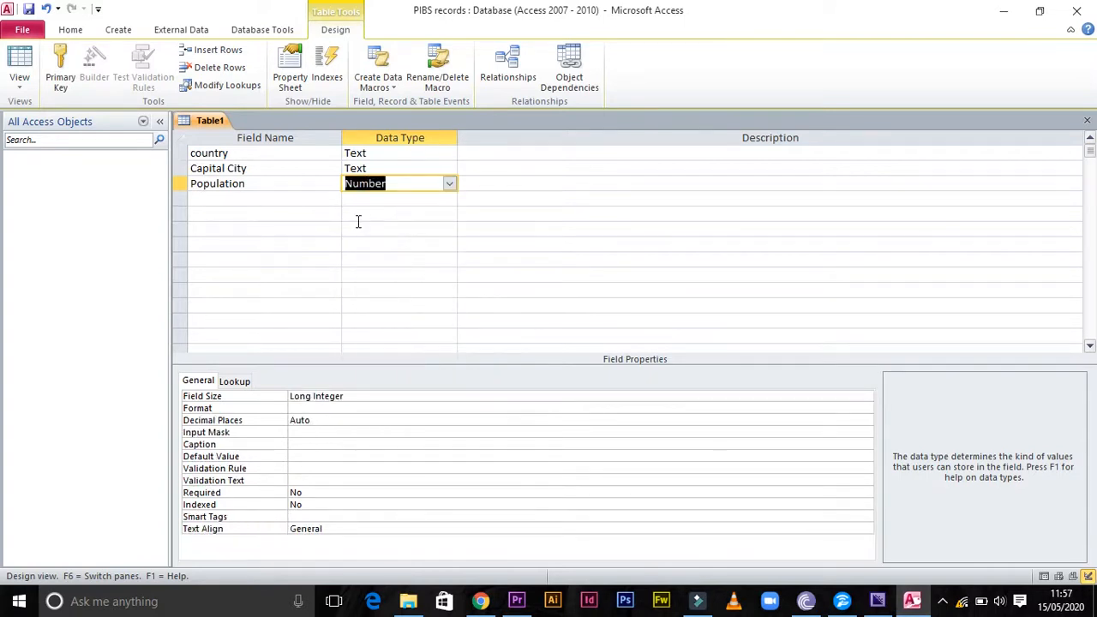
Add a fourth field named "Average males" with the Number data type
click(263, 199)
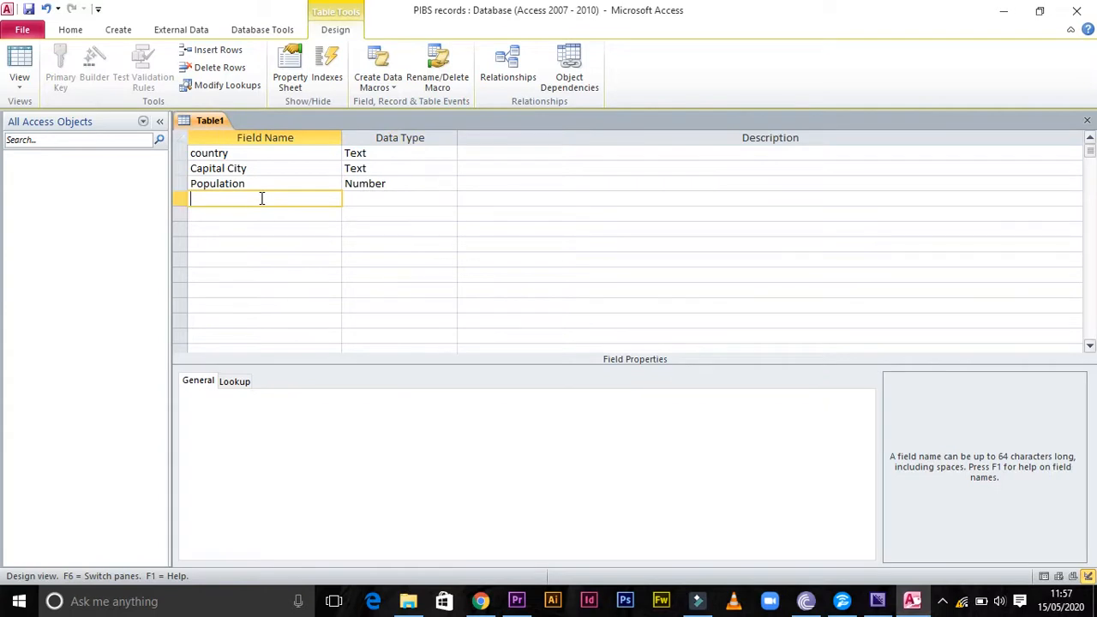
text(A)
text(verage)
text( F)
key(BackSpace)
text(males)
click(397, 200)
click(449, 200)
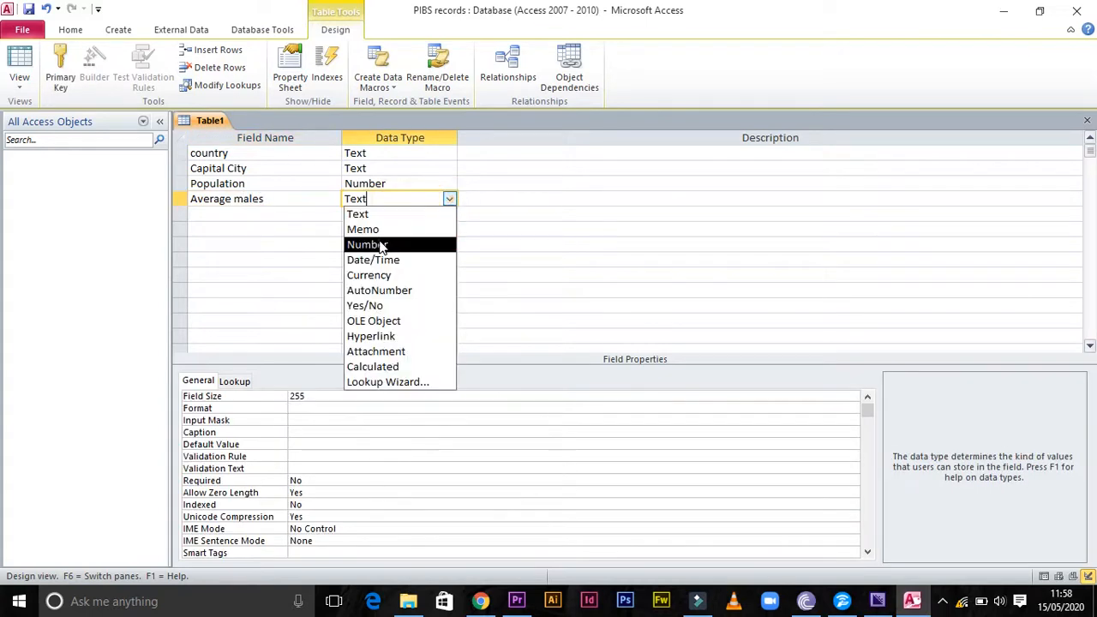
click(382, 245)
Add a fifth field named "Average Females" with the Number data type
click(276, 214)
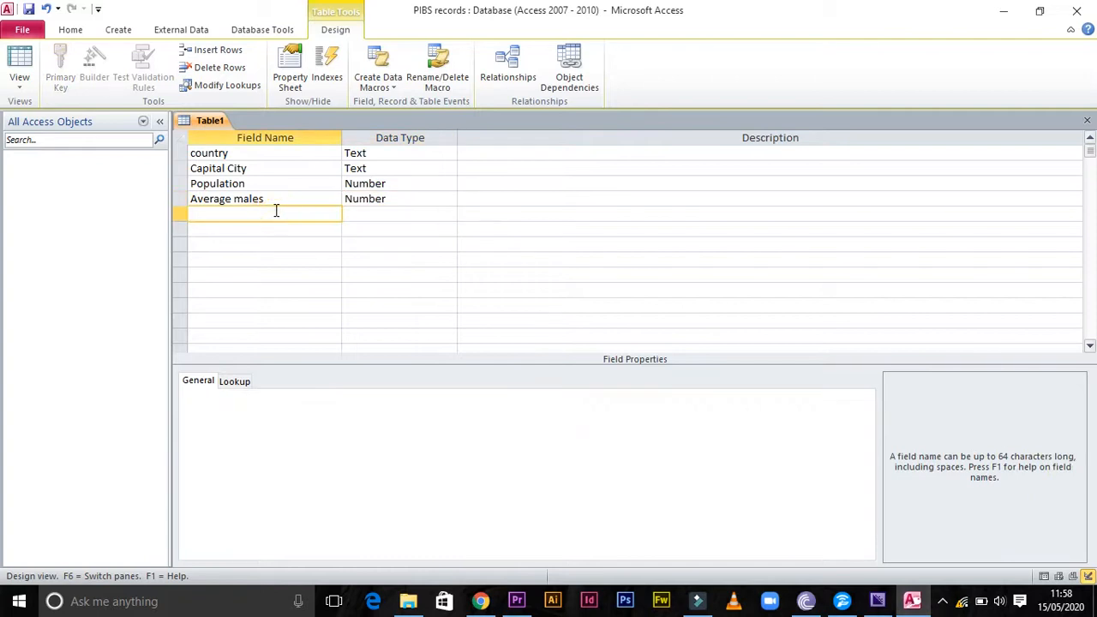
text(Average Females)
click(408, 215)
click(448, 214)
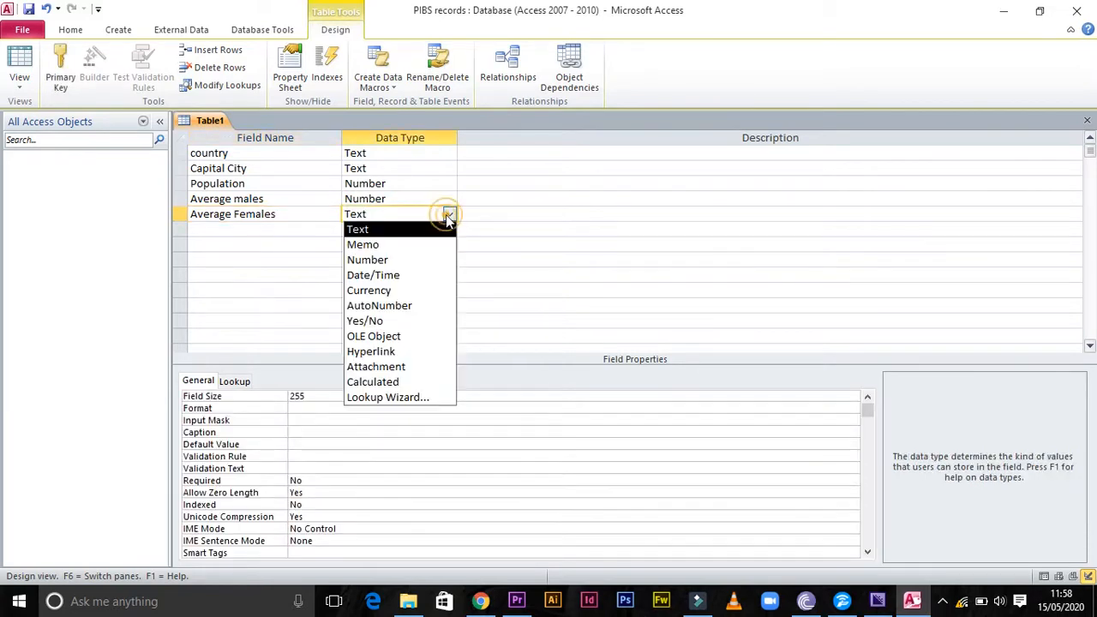
click(396, 257)
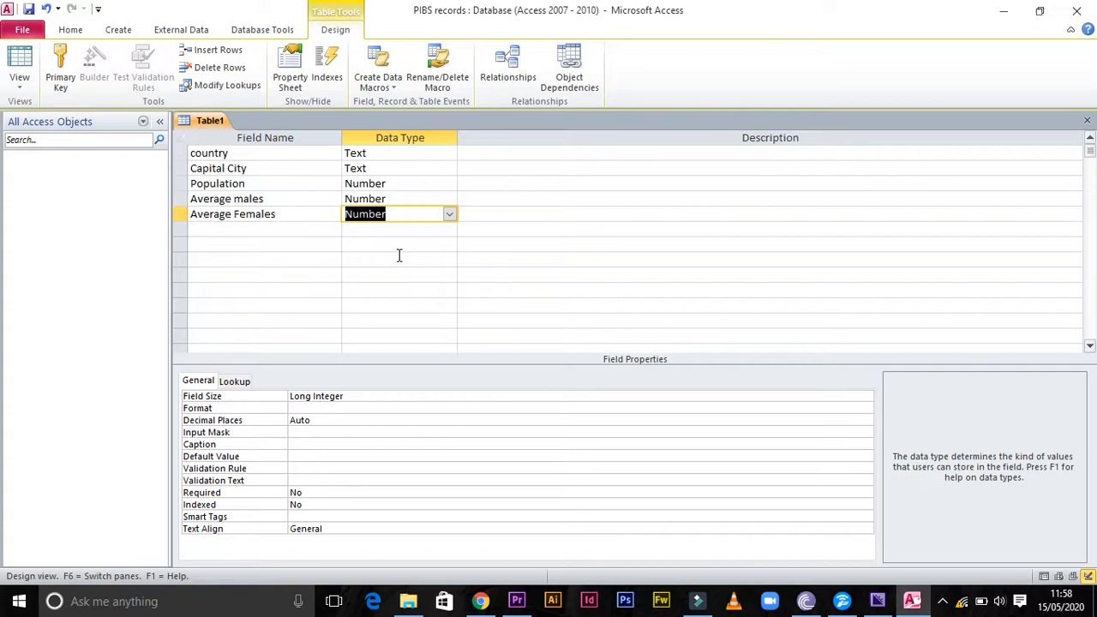
Capitalise the first field's name so it reads "Country"
click(243, 152)
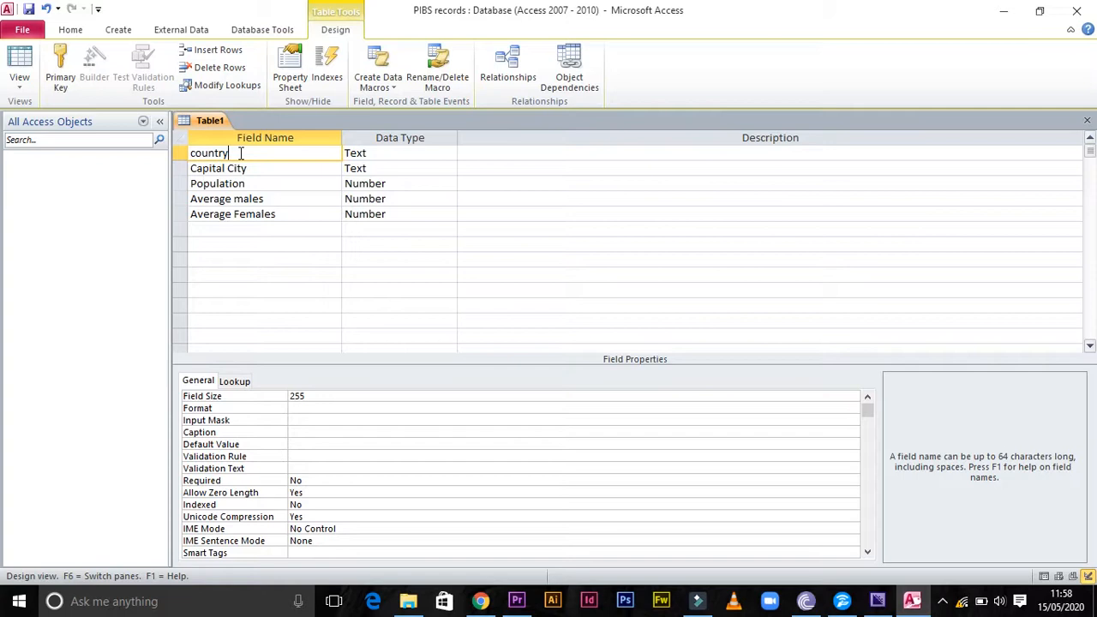
click(192, 151)
key(Delete)
text(C)
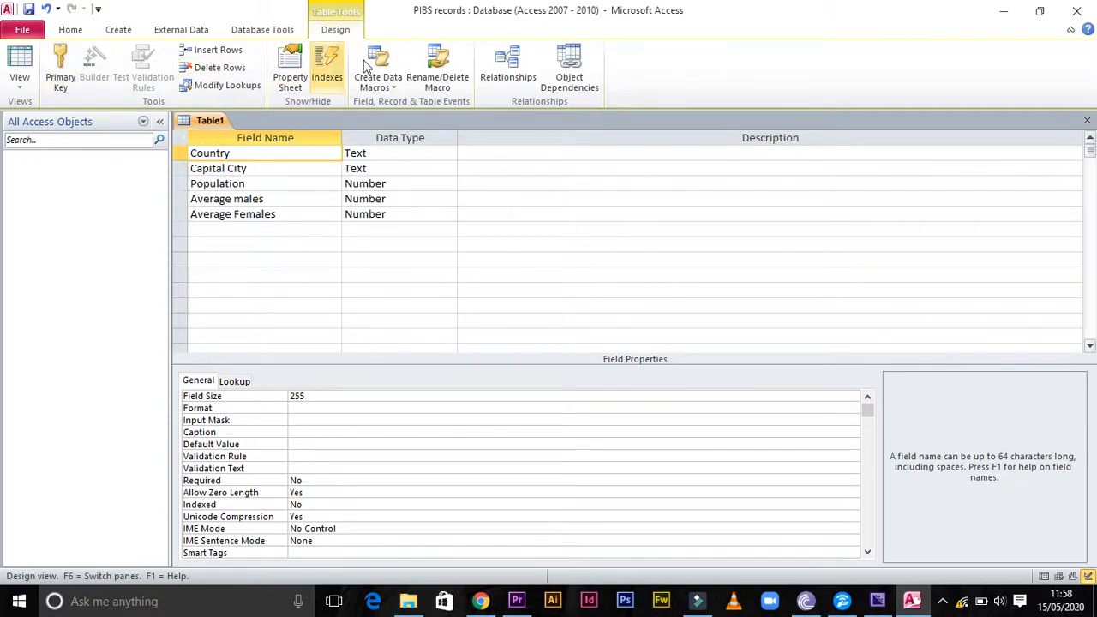
Set the Country field as the table's primary key
click(68, 67)
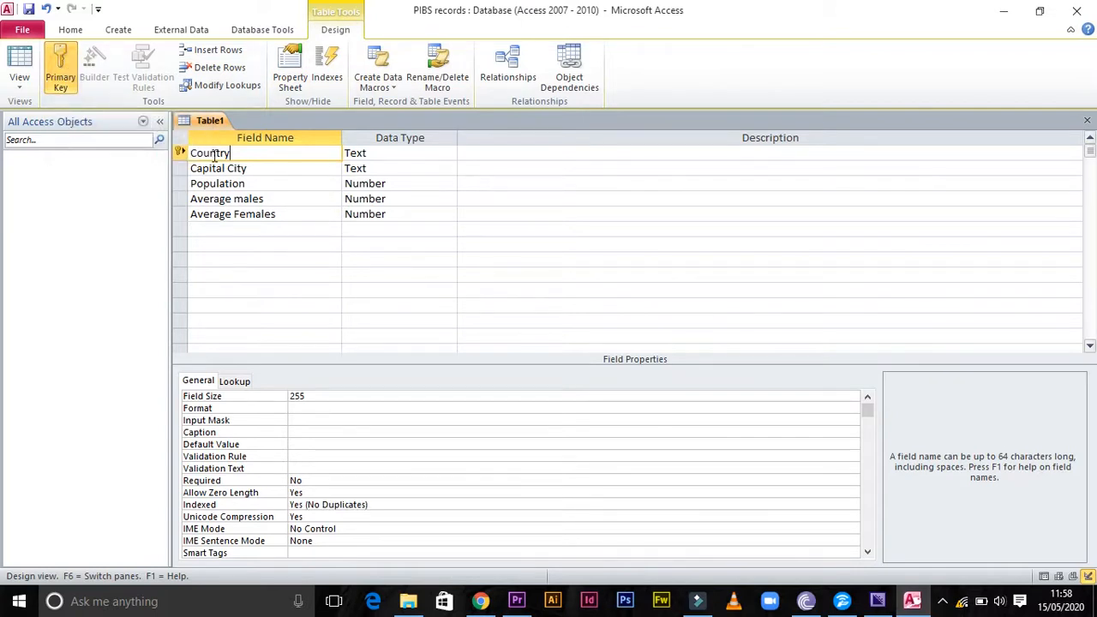
right_click(182, 150)
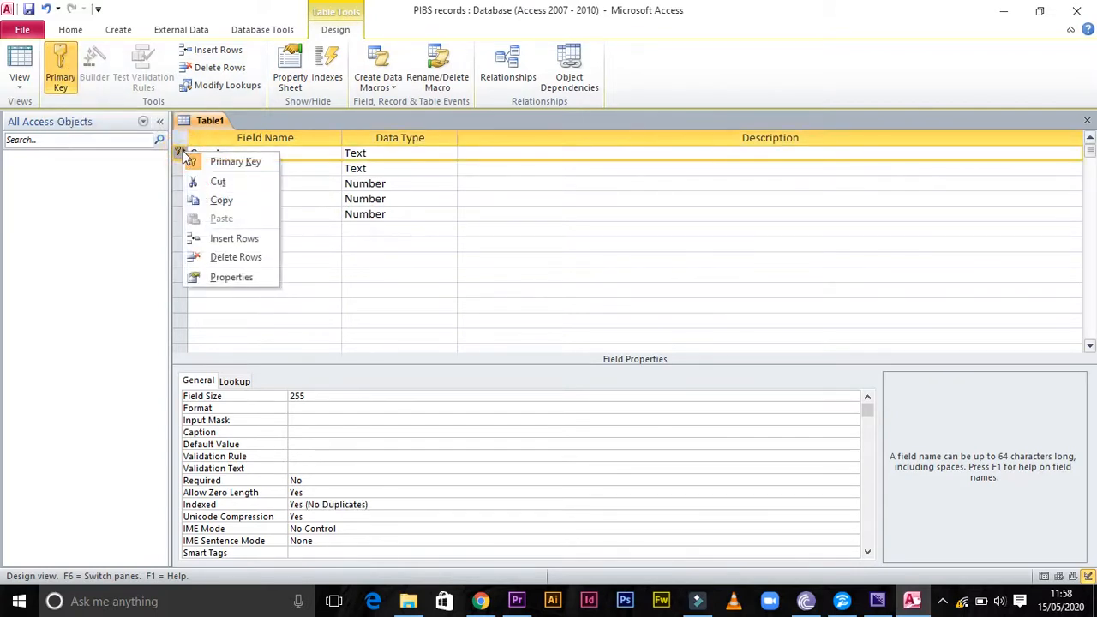
click(322, 151)
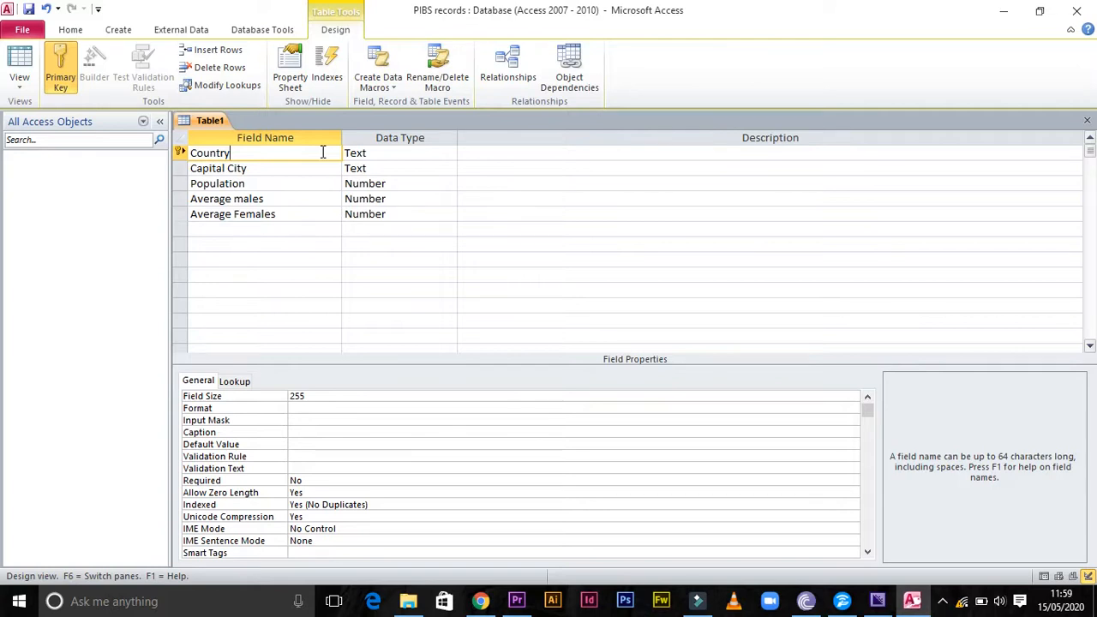
click(233, 154)
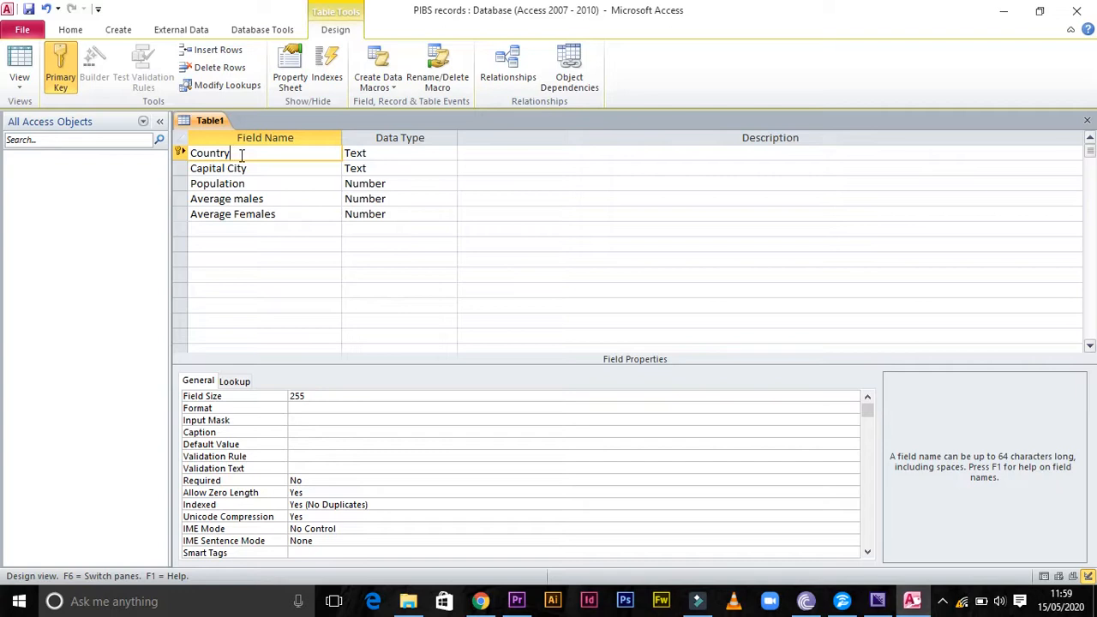
Close the table design and save the table under the name "Population"
click(1089, 125)
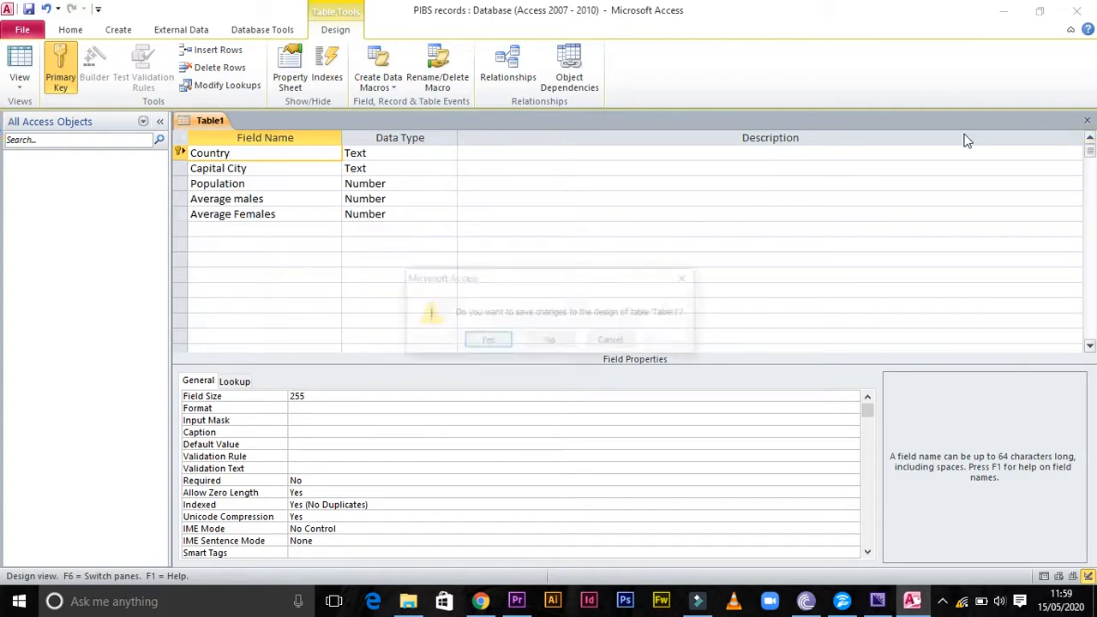
click(485, 341)
drag(489, 215, 435, 214)
text(P)
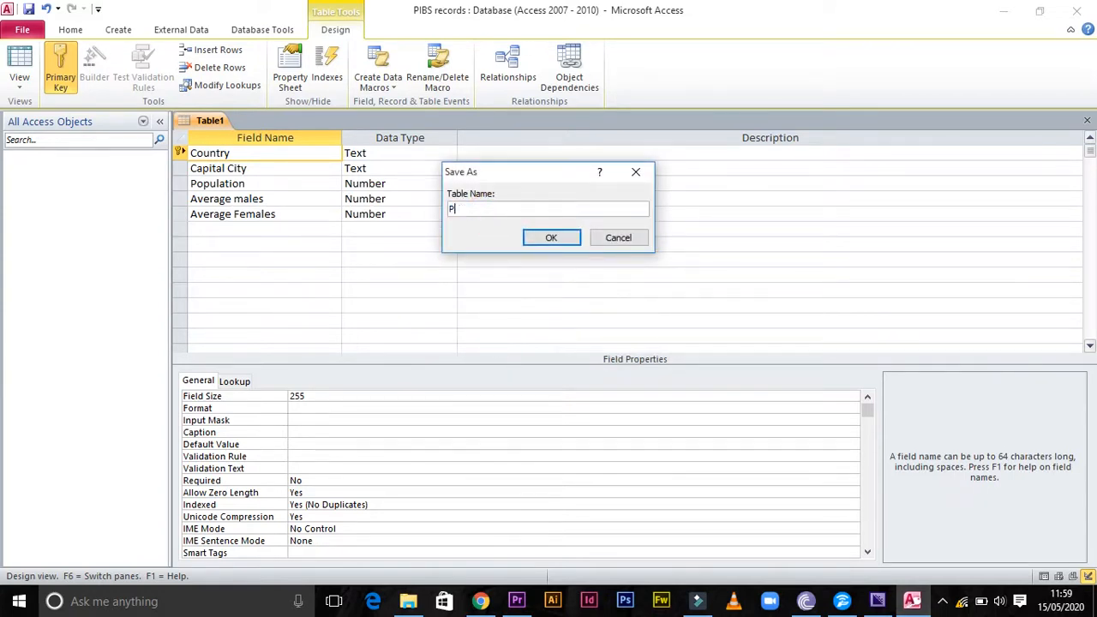
text(opulation)
click(550, 239)
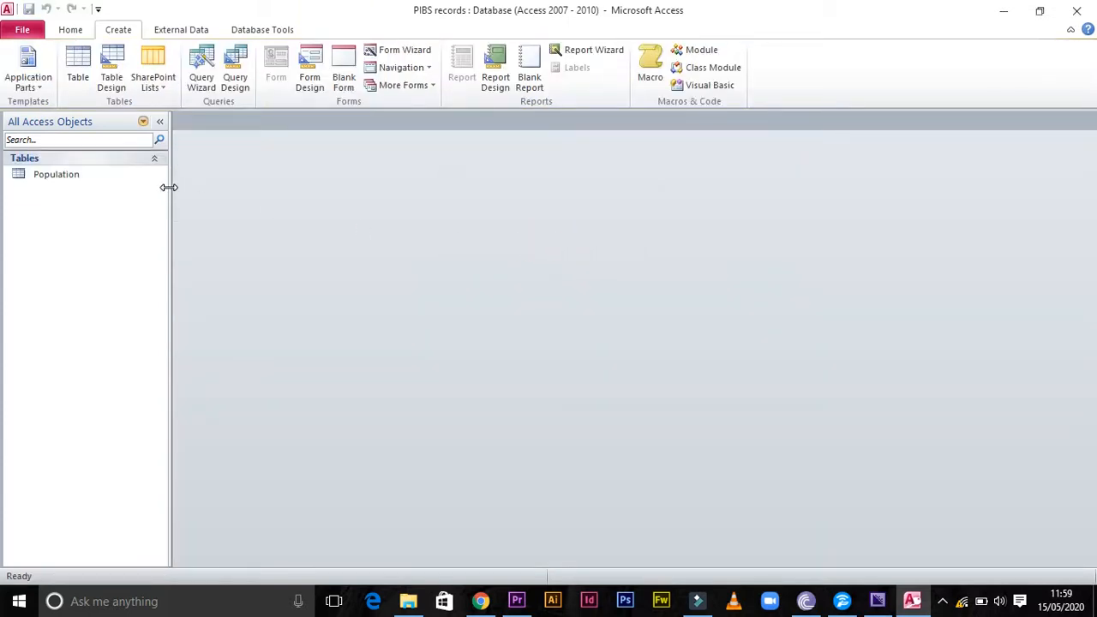
Open the Population table in Datasheet view for data entry
drag(35, 178, 60, 181)
double_click(61, 181)
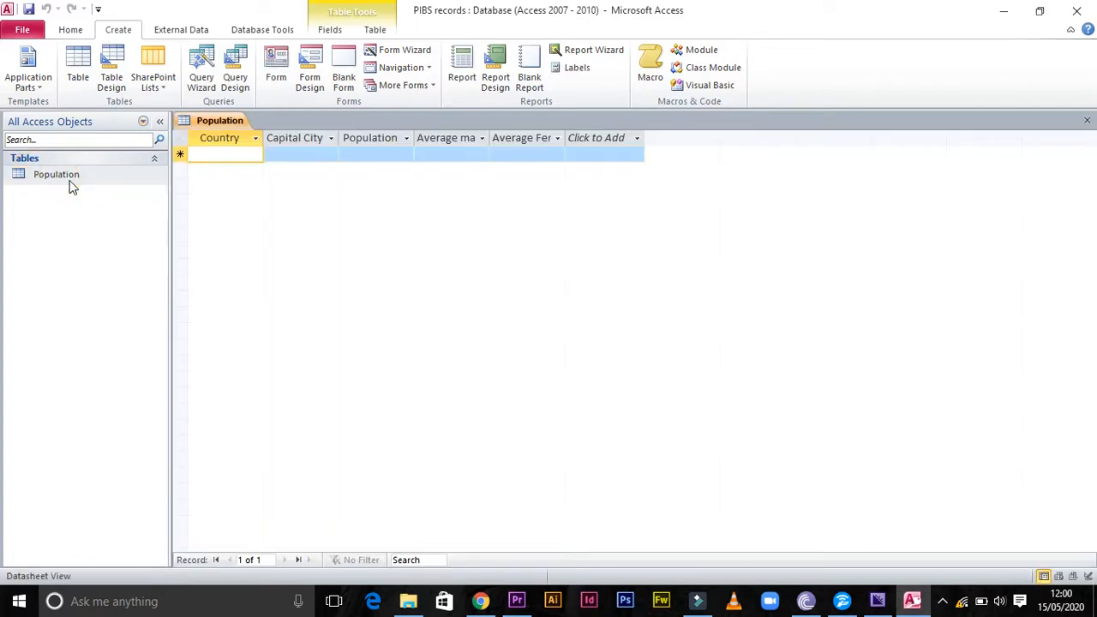
click(72, 185)
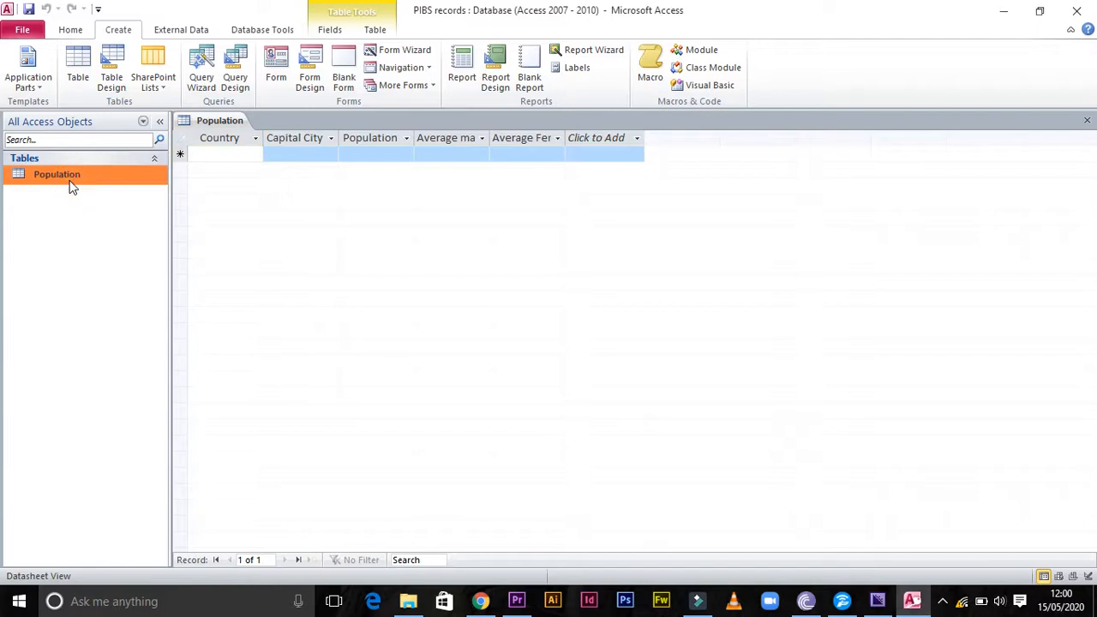
right_click(72, 187)
click(49, 196)
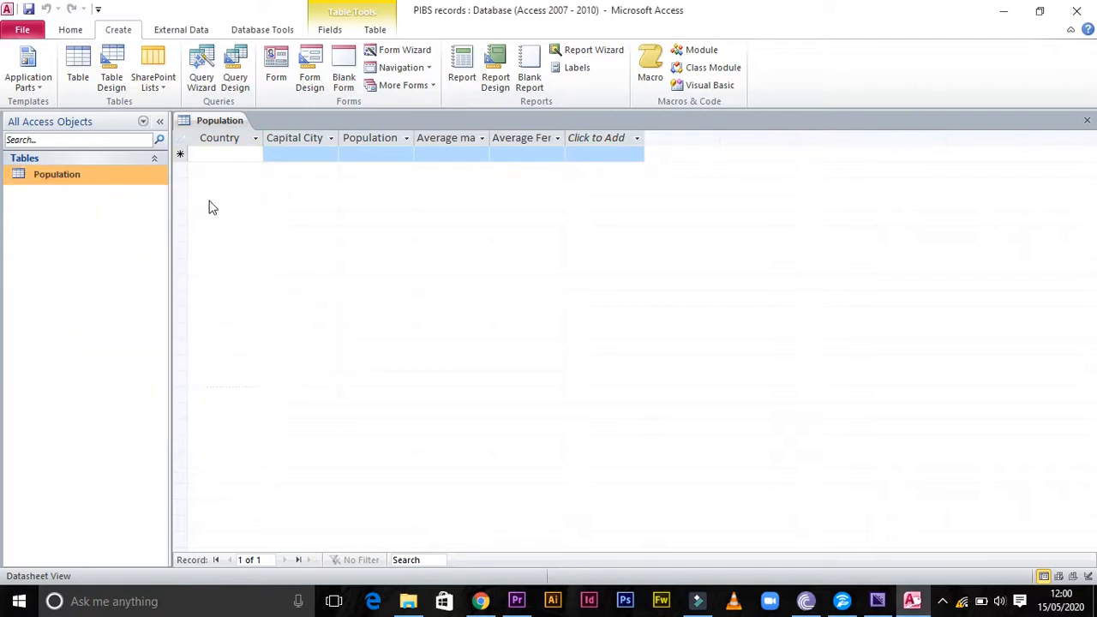
click(234, 200)
Enter Kenya, England, Usa and India as four records in the Country column
click(198, 155)
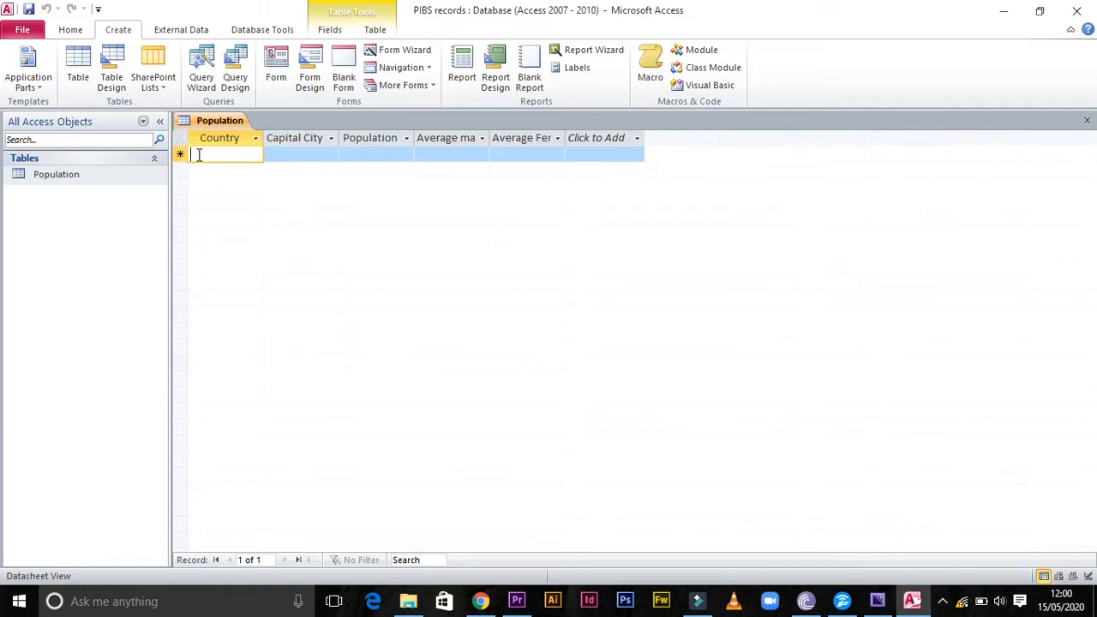
text(Kenya)
click(231, 169)
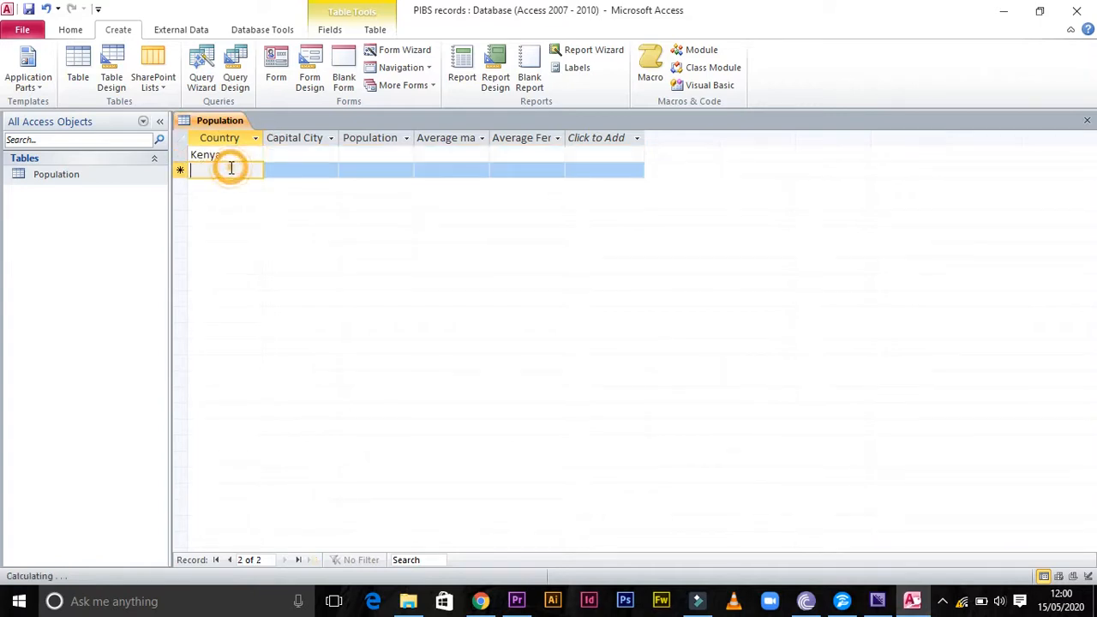
text(Eng)
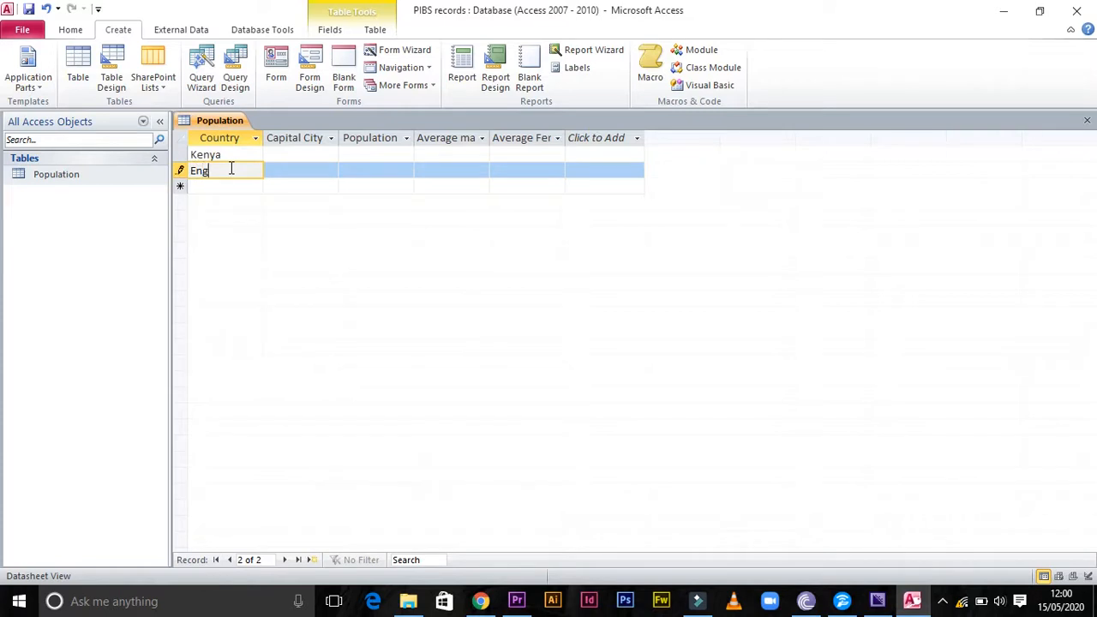
text(land)
click(229, 185)
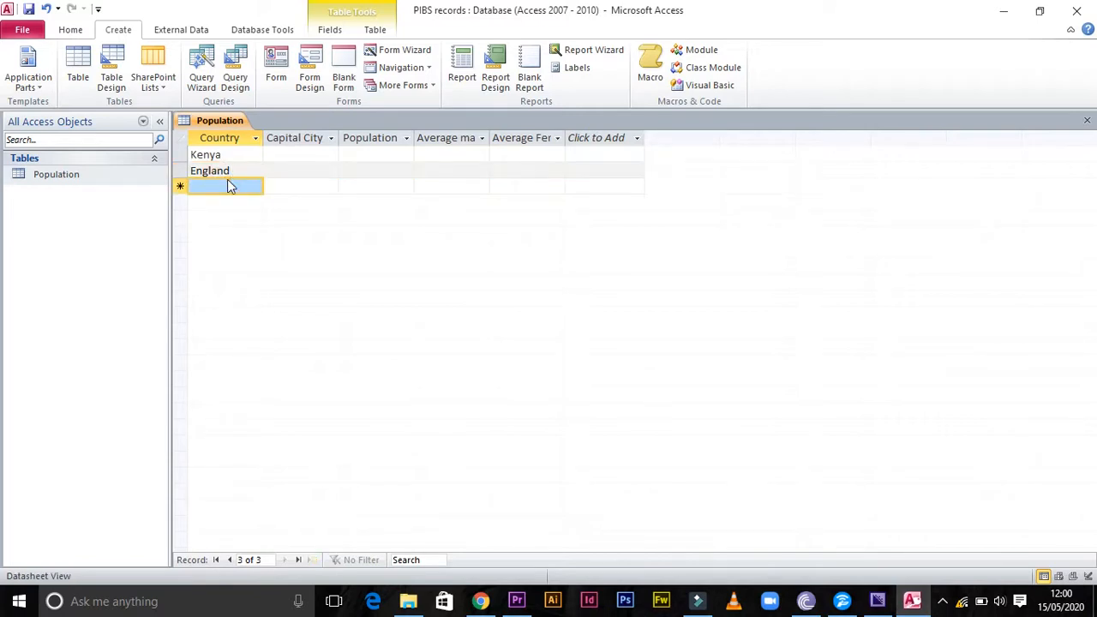
text(Usa)
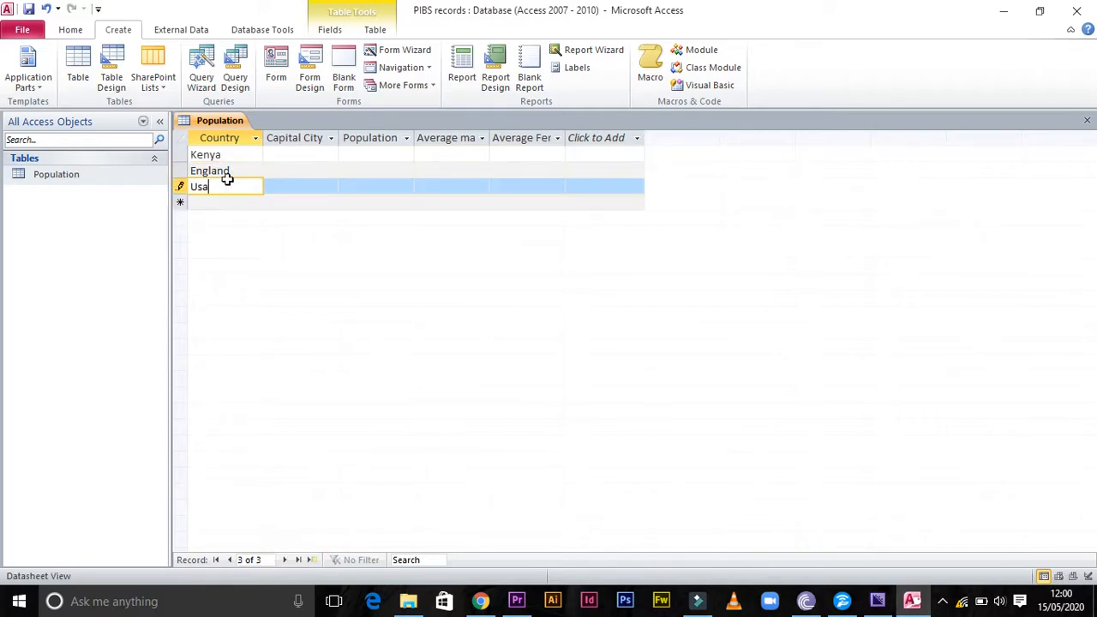
click(228, 200)
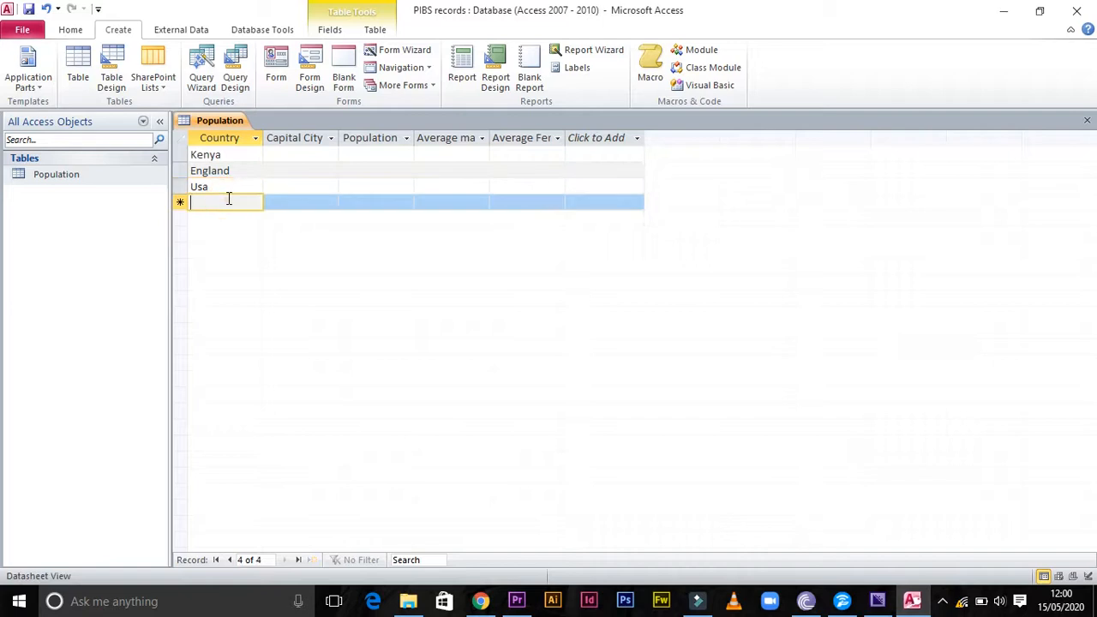
text(India)
Fill the Capital City column with Nairobi for Kenya, London for England, New York for Usa and New Delhi for India
click(293, 154)
text(Nai)
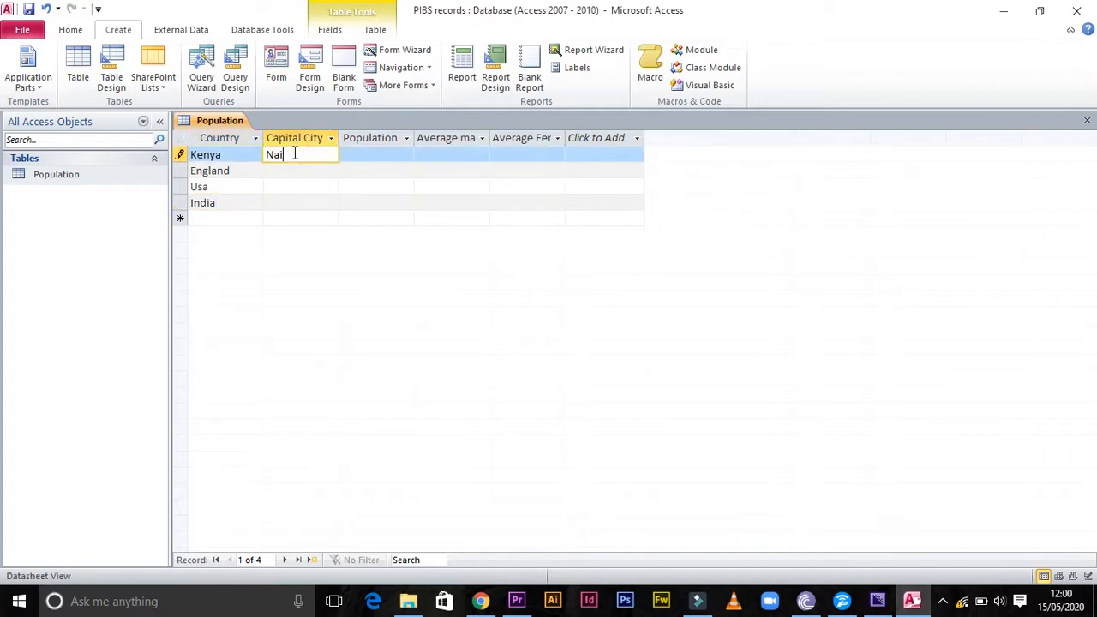
text(robi)
click(297, 169)
text(L)
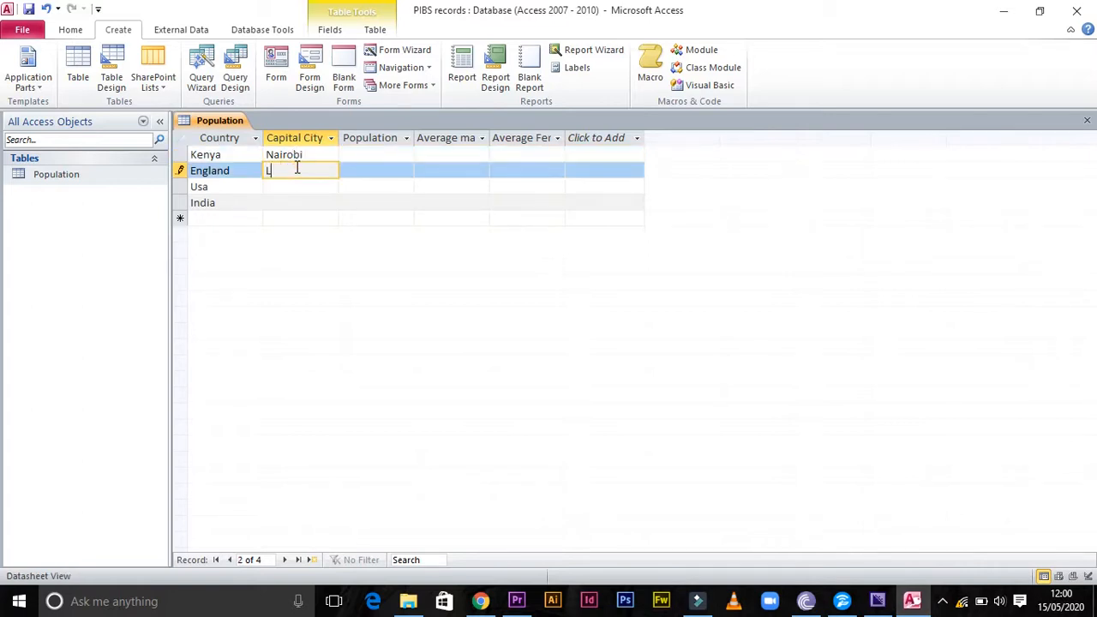
text(ondon)
click(291, 188)
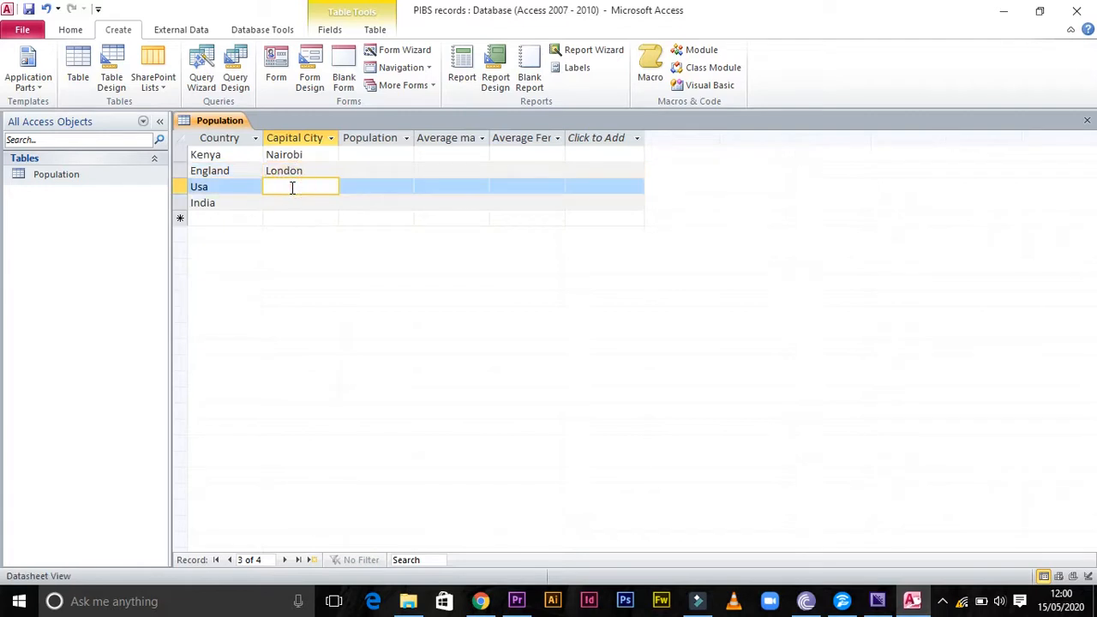
text(New York)
click(293, 203)
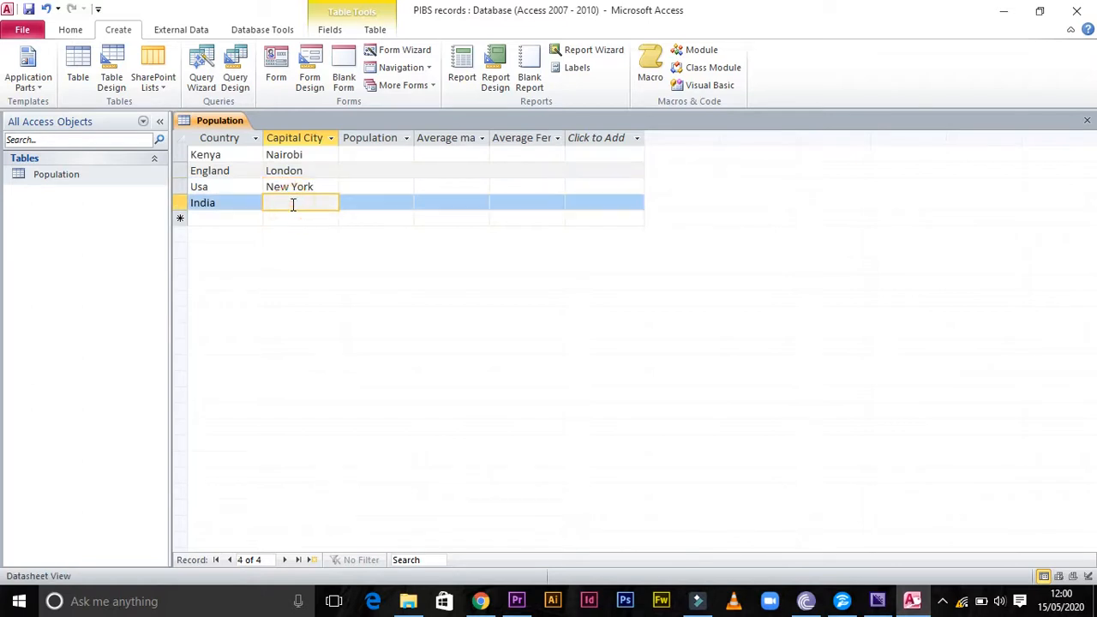
text(New Delhi)
Enter the Population values 700000 for Kenya and 850000 for England
click(365, 154)
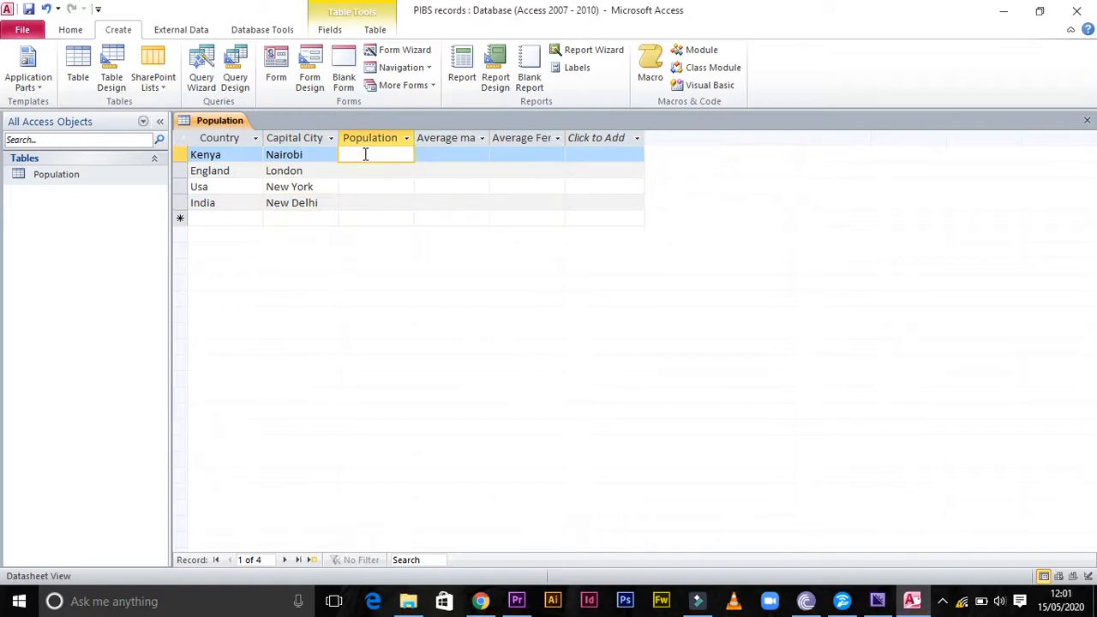
text(700000)
click(386, 171)
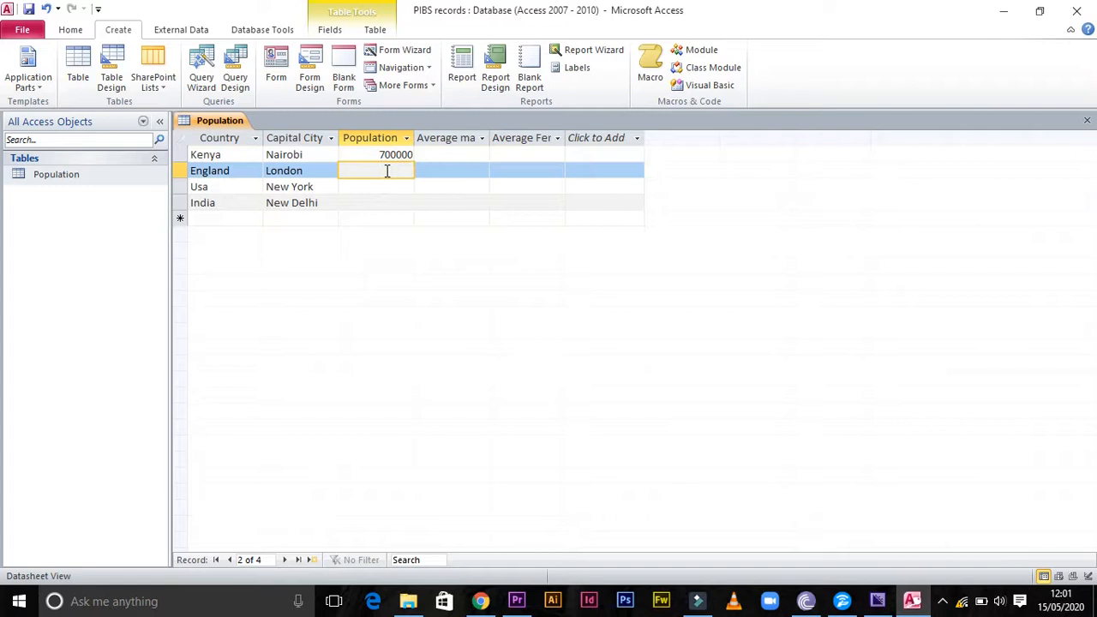
text(850000)
click(397, 171)
Enter the Population values 785000 for Usa and 650000 for India
click(386, 186)
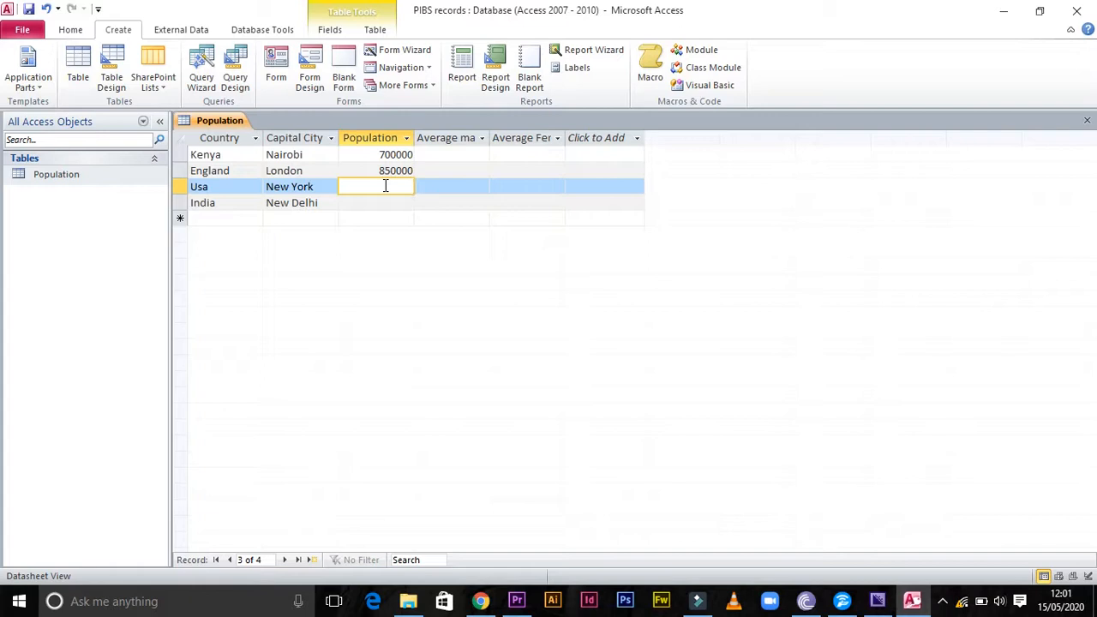
text(7850000)
key(BackSpace)
click(391, 203)
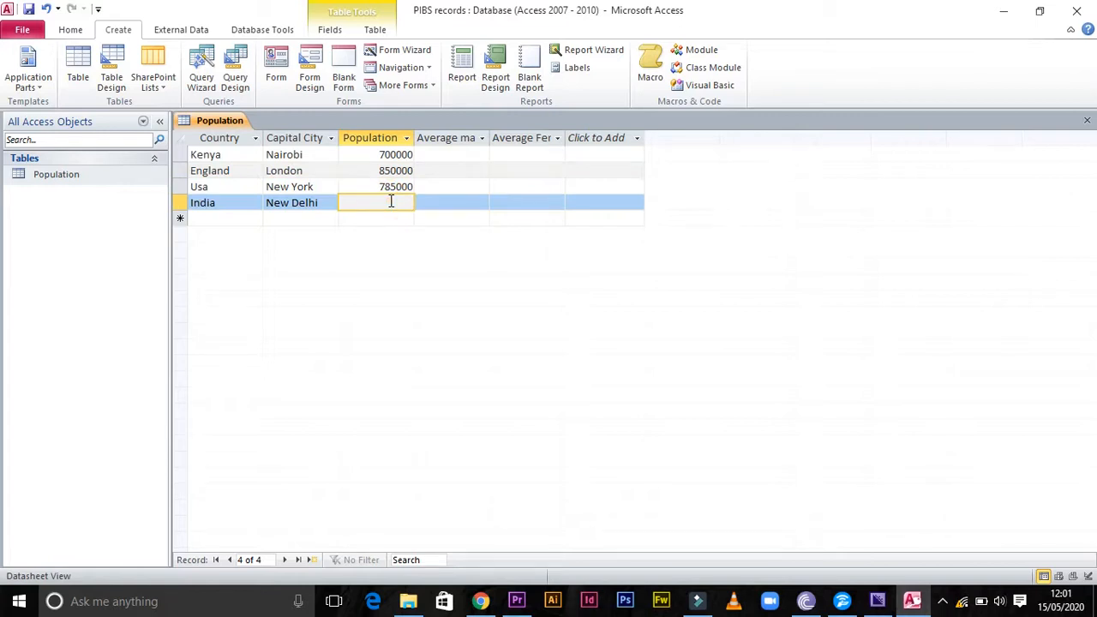
text(^)
text(50000)
click(385, 203)
key(BackSpace)
text(6)
click(396, 205)
text(0)
key(BackSpace)
Widen the Average males column slightly and close the Population table, saving the layout changes
click(438, 155)
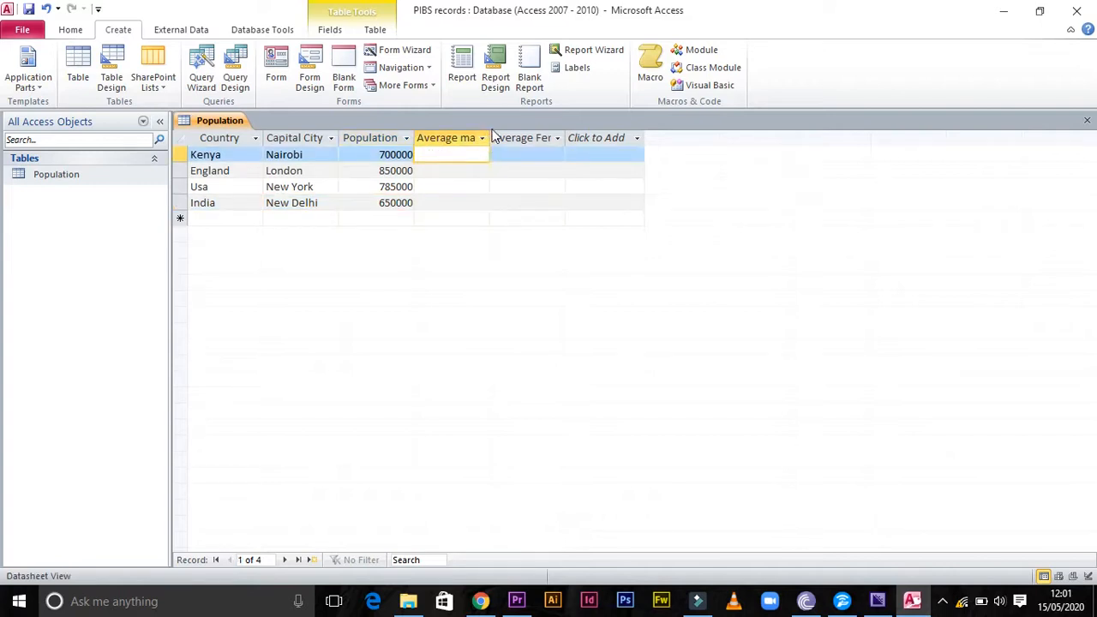
drag(490, 150, 499, 148)
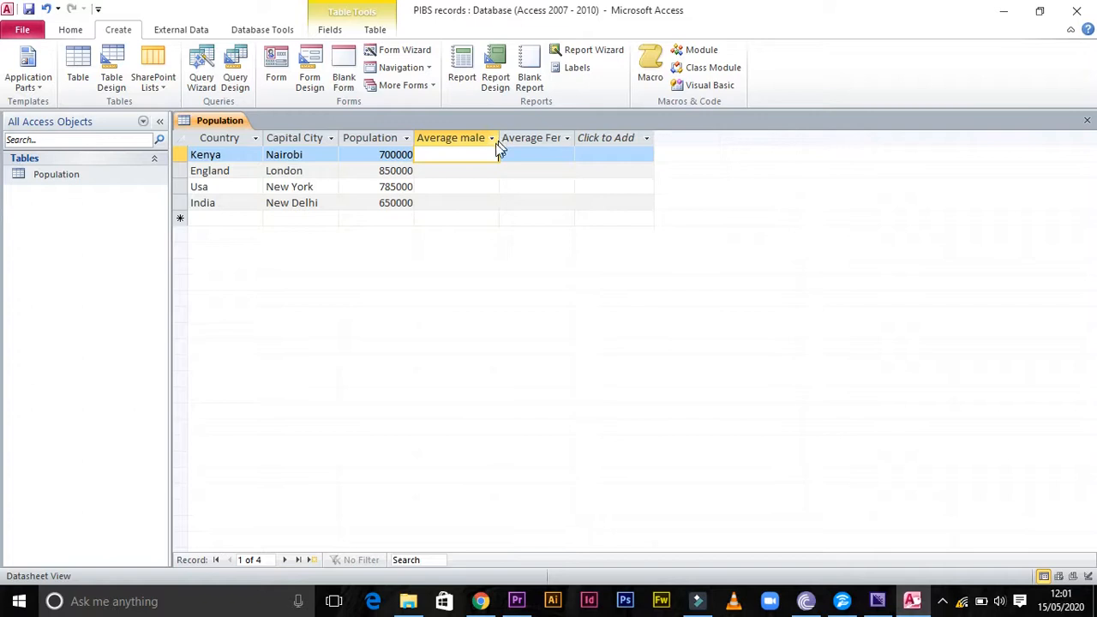
click(448, 156)
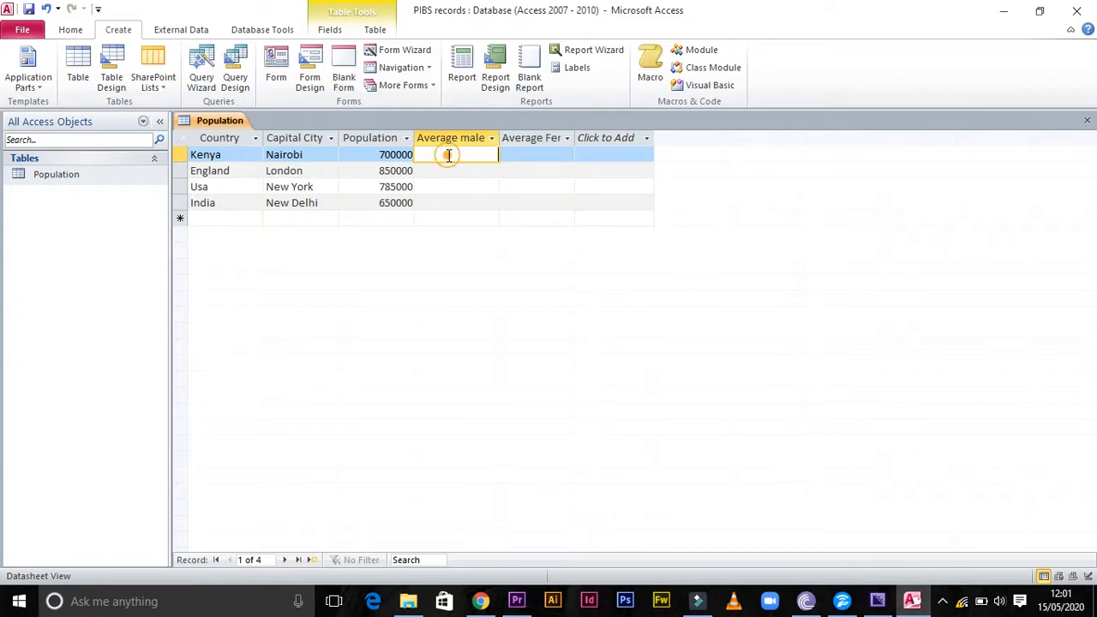
click(514, 155)
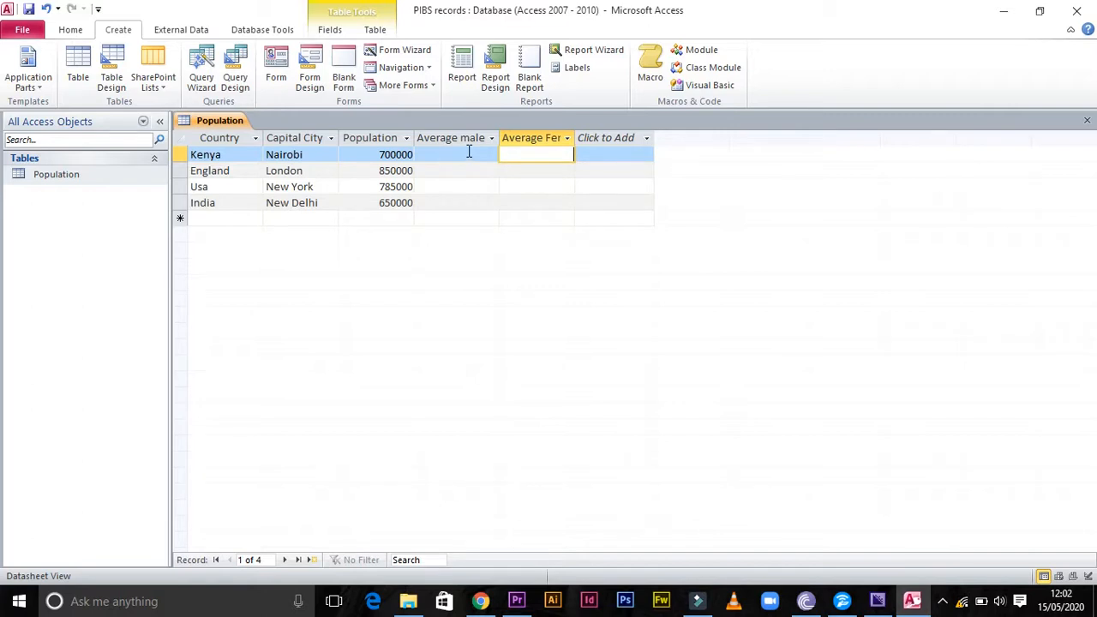
click(468, 152)
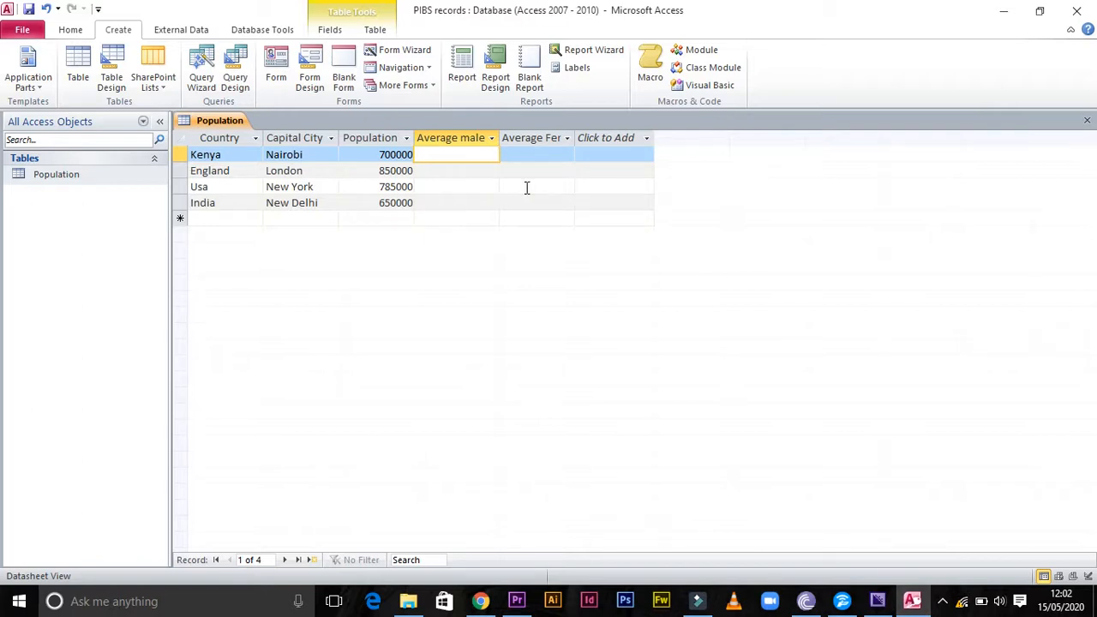
click(1087, 121)
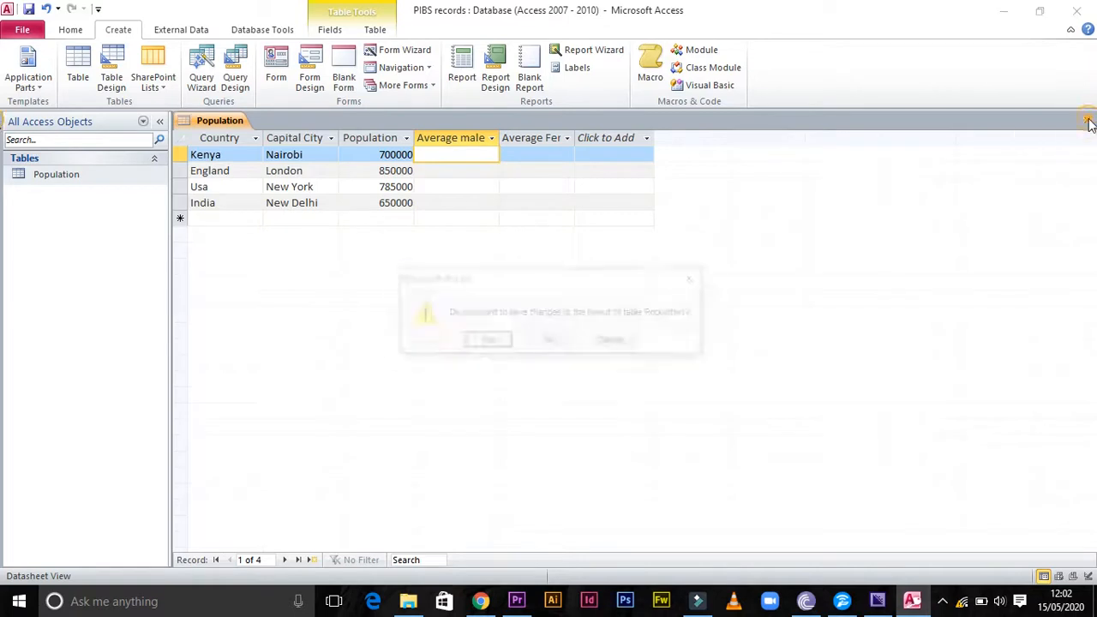
click(484, 341)
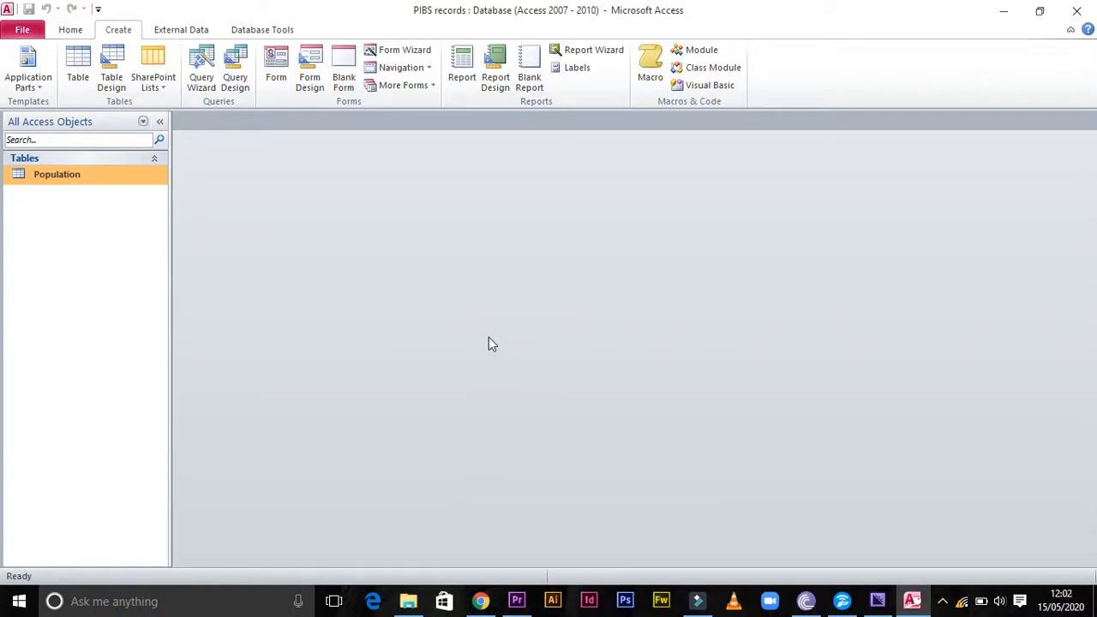